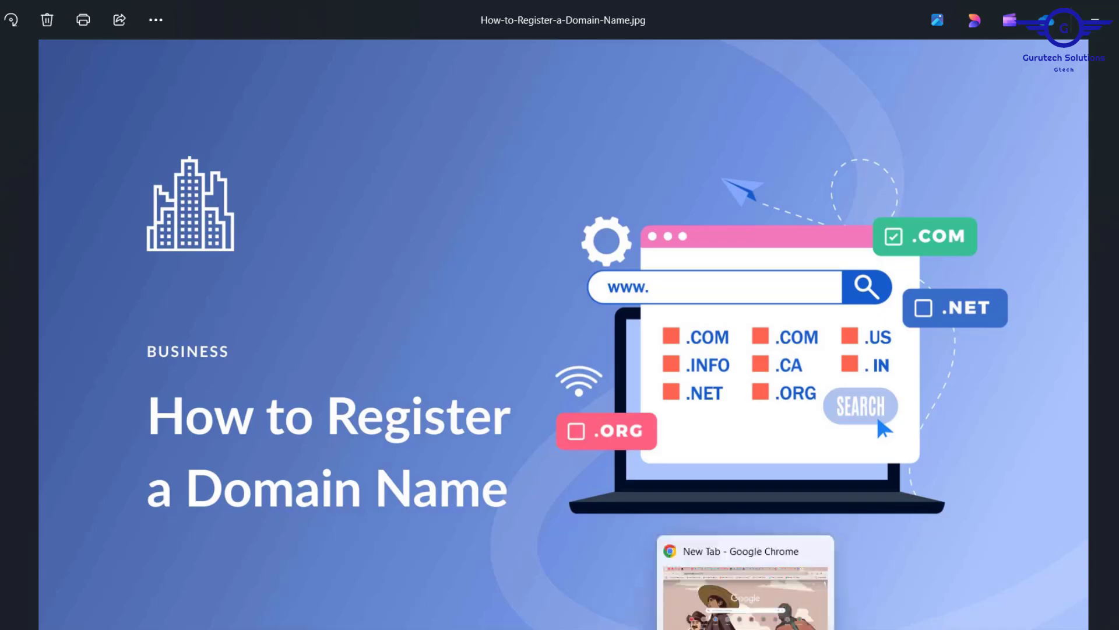
Step: Leave the How-to-Register-a-Domain-Name.jpg picture in Photos and bring up the new Chrome tab
click(746, 583)
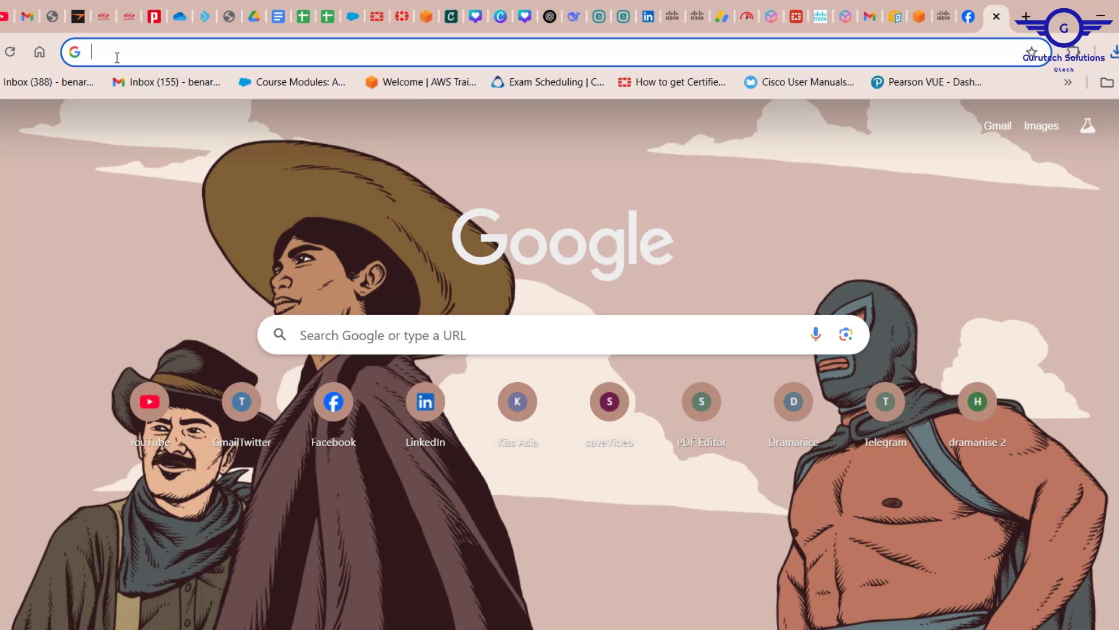
Step: Search Google for 'Domain name registration'
text(Domain)
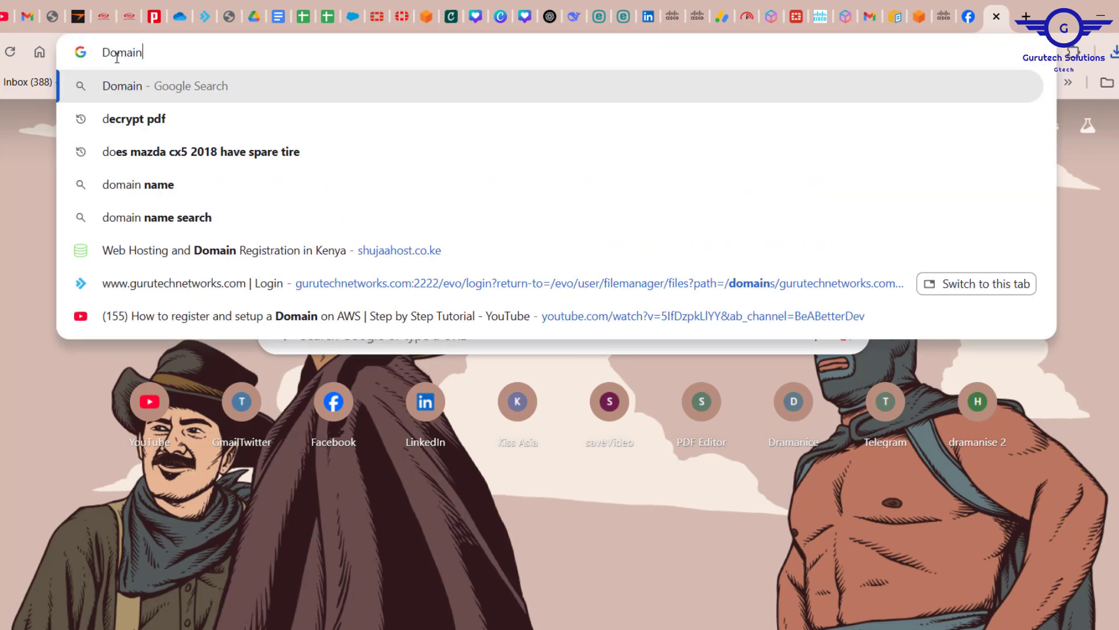
text( name reg)
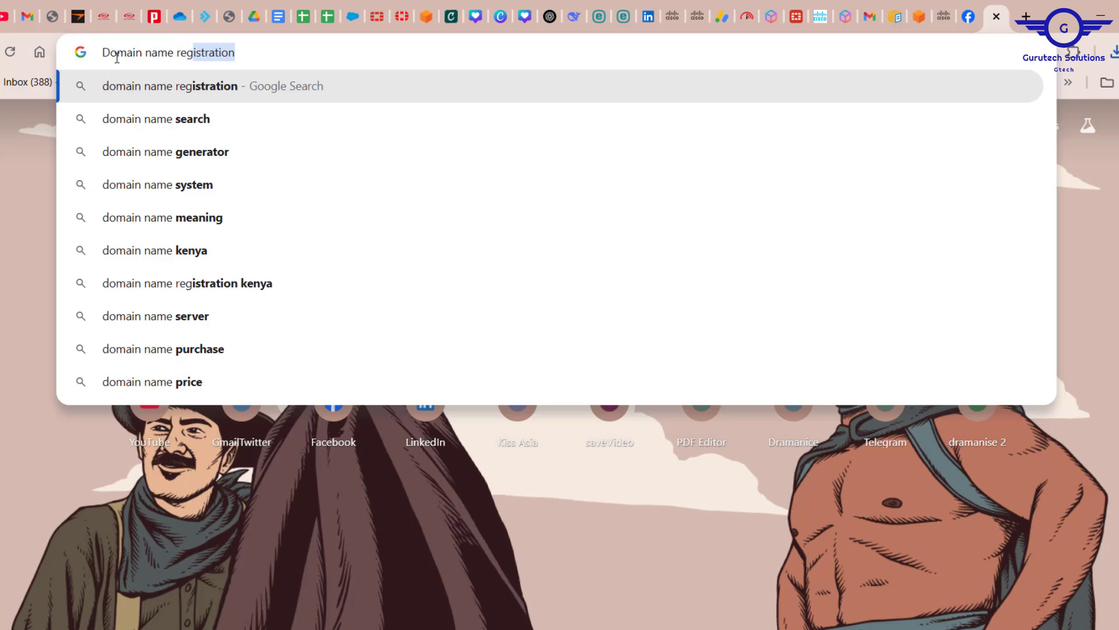
text(istration)
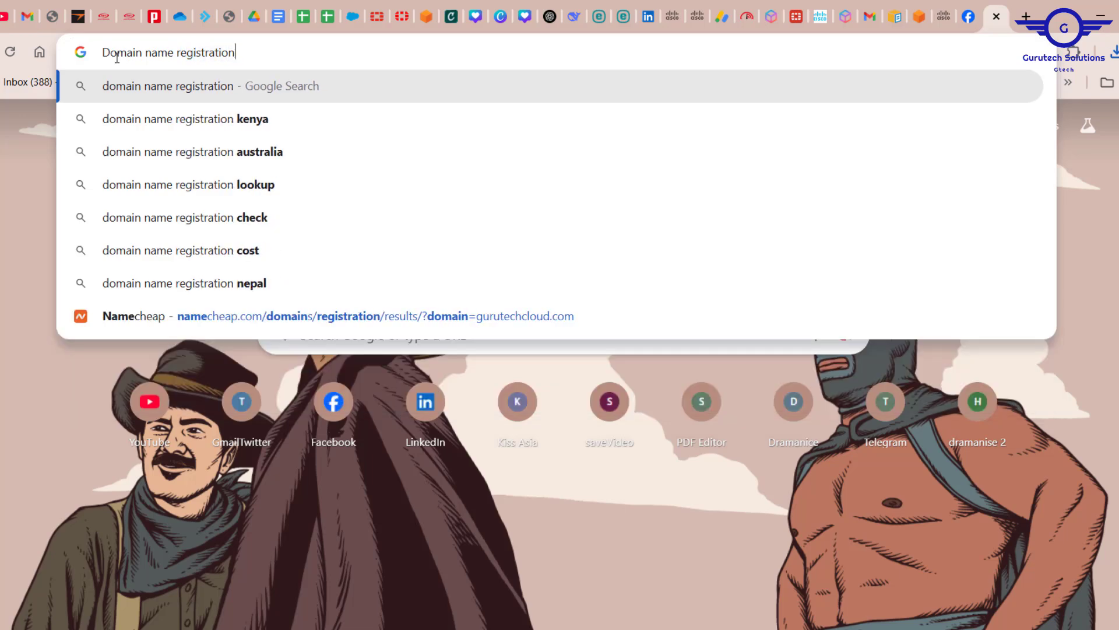
key(Return)
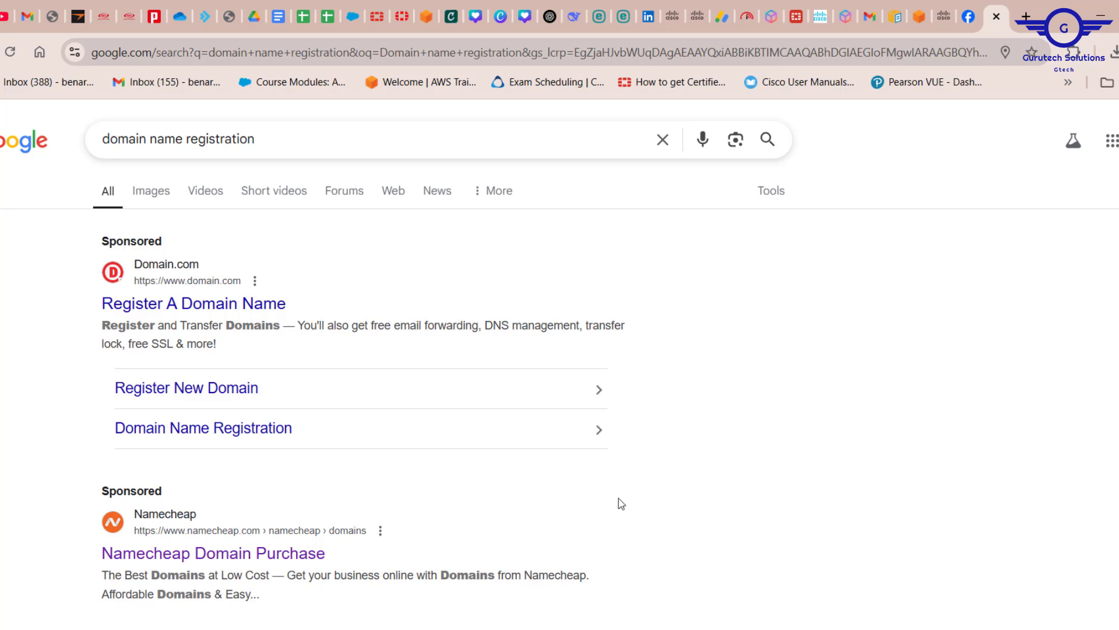
scroll(662, 485, down, 1)
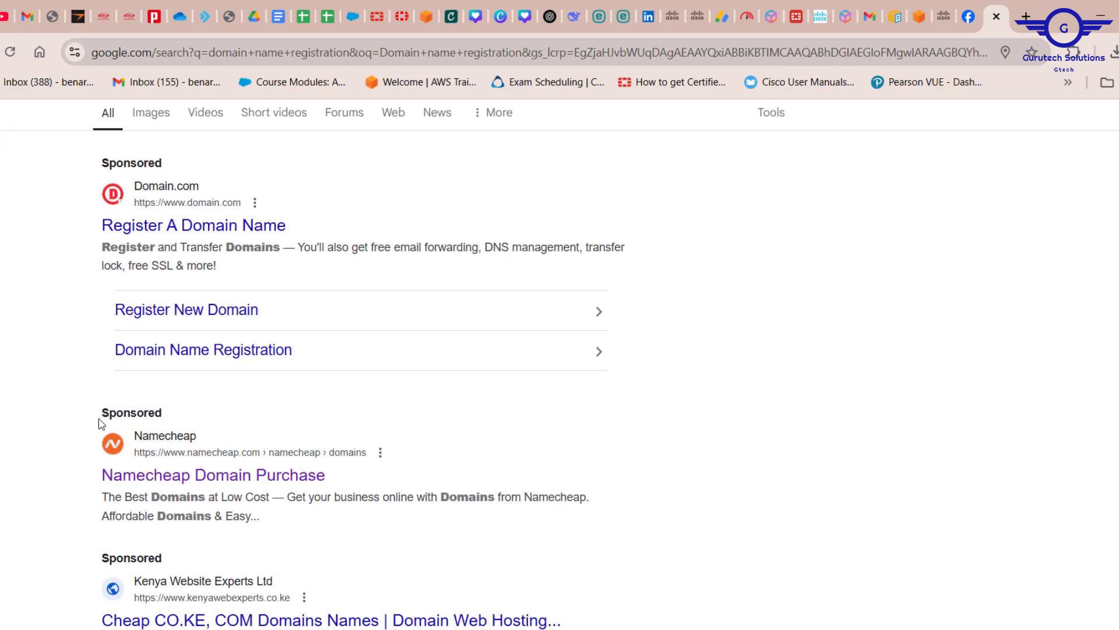
drag(73, 414, 454, 482)
click(1075, 358)
drag(62, 487, 360, 475)
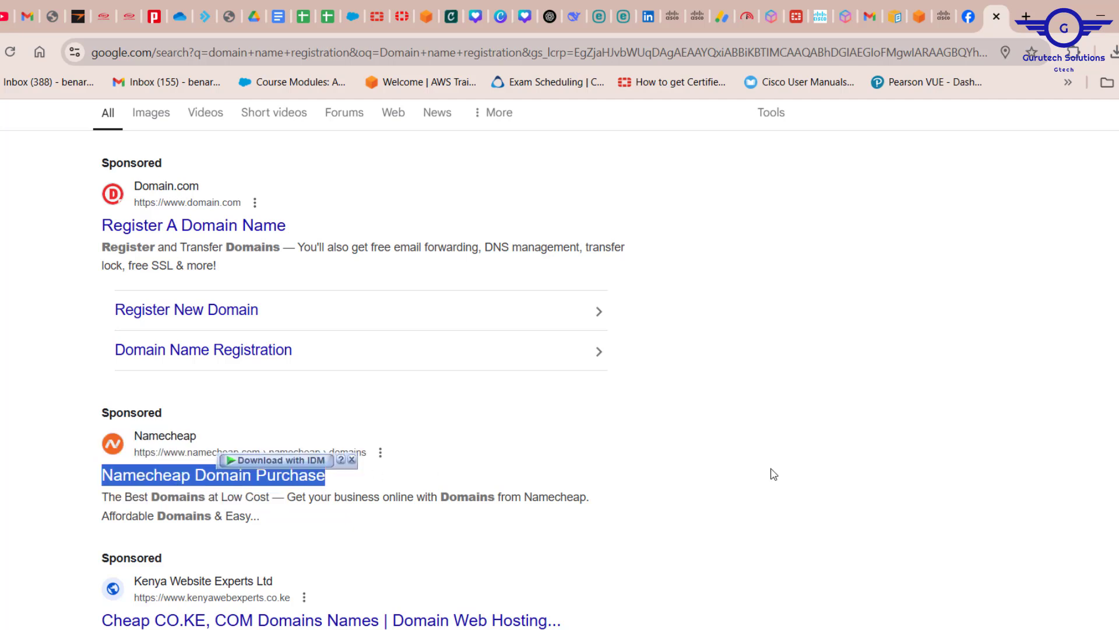
click(910, 367)
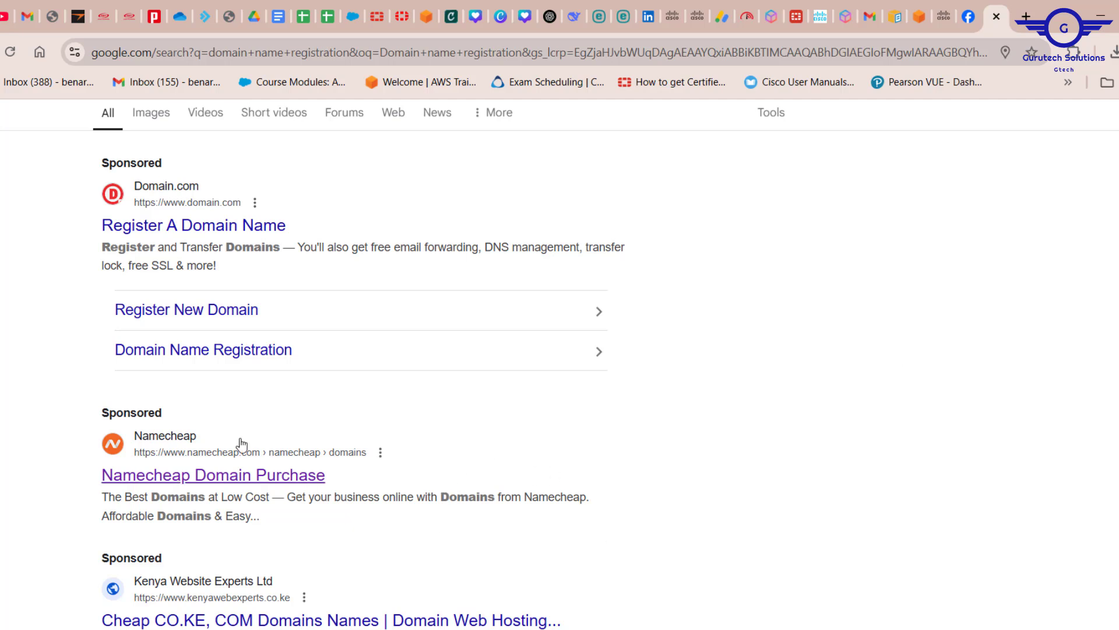
drag(95, 445, 349, 473)
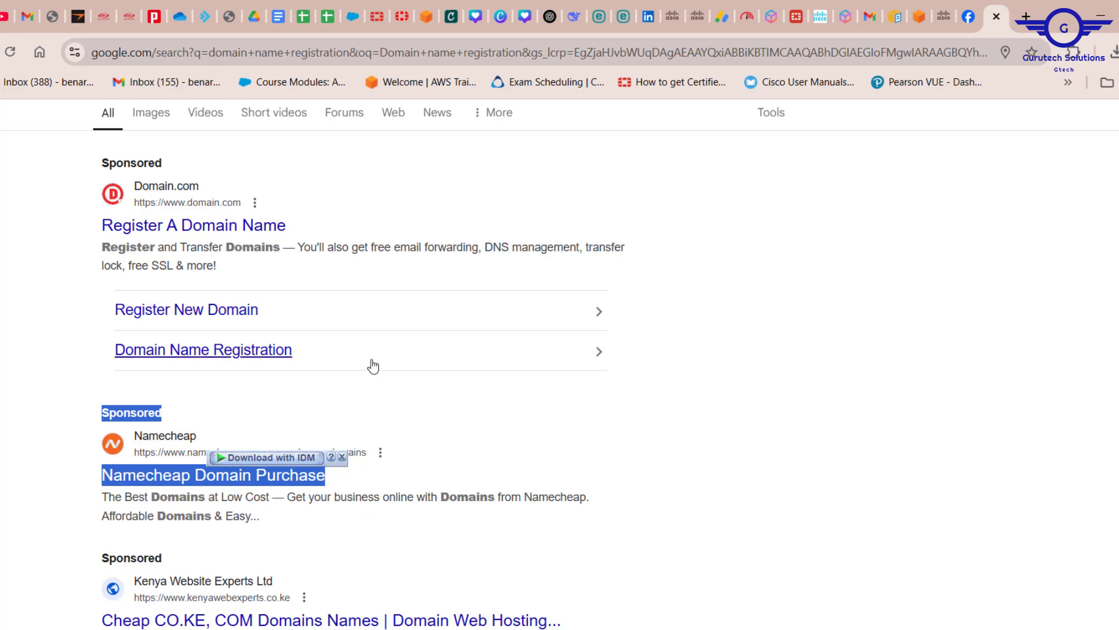
scroll(373, 367, up, 2)
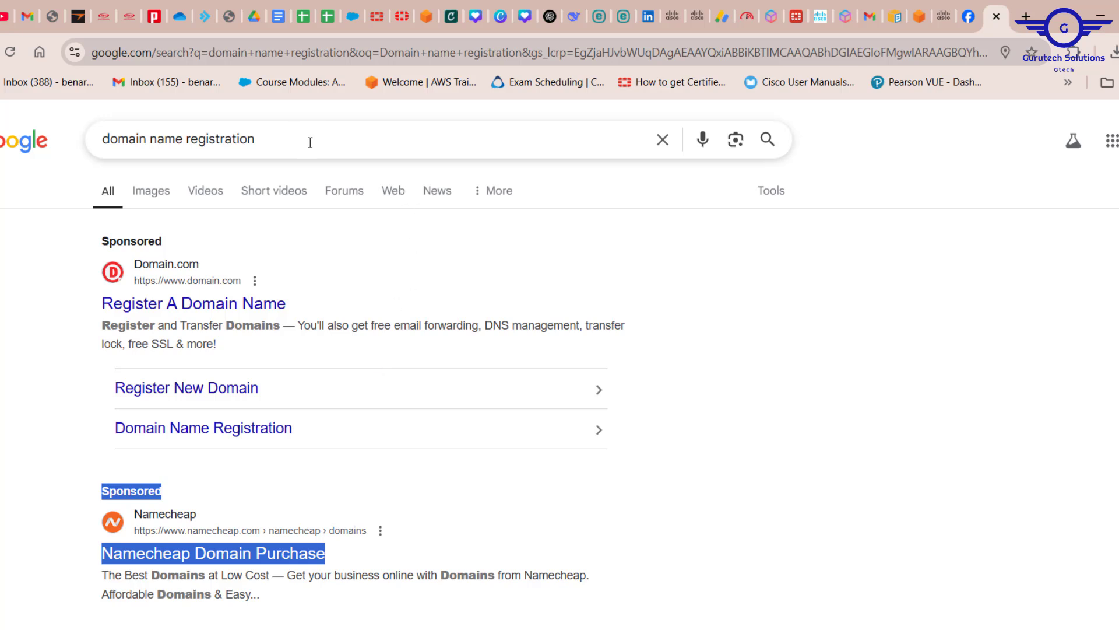
Step: Replace the query with 'shujaa' and open the Shujaa Host site at shujaahost.co.ke
drag(310, 142, 23, 133)
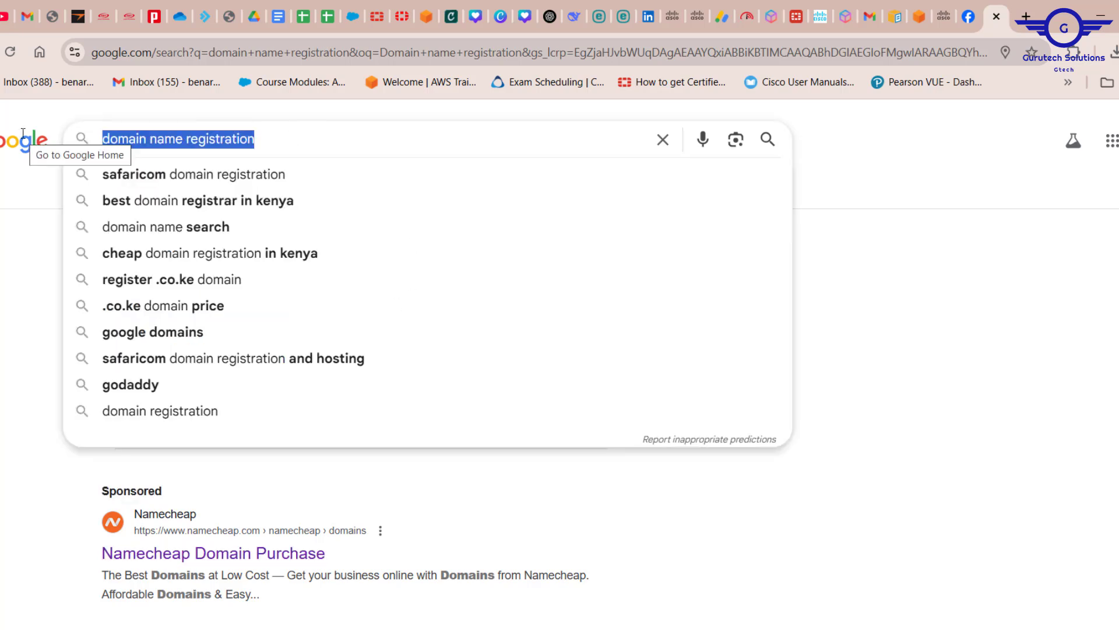
text(shujaa)
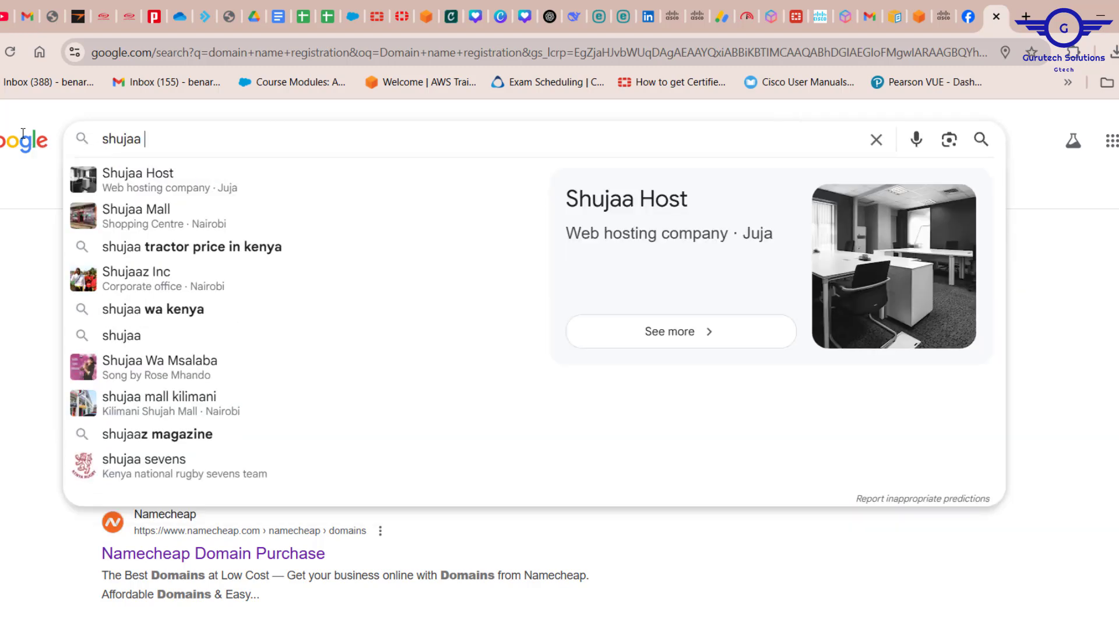
click(151, 185)
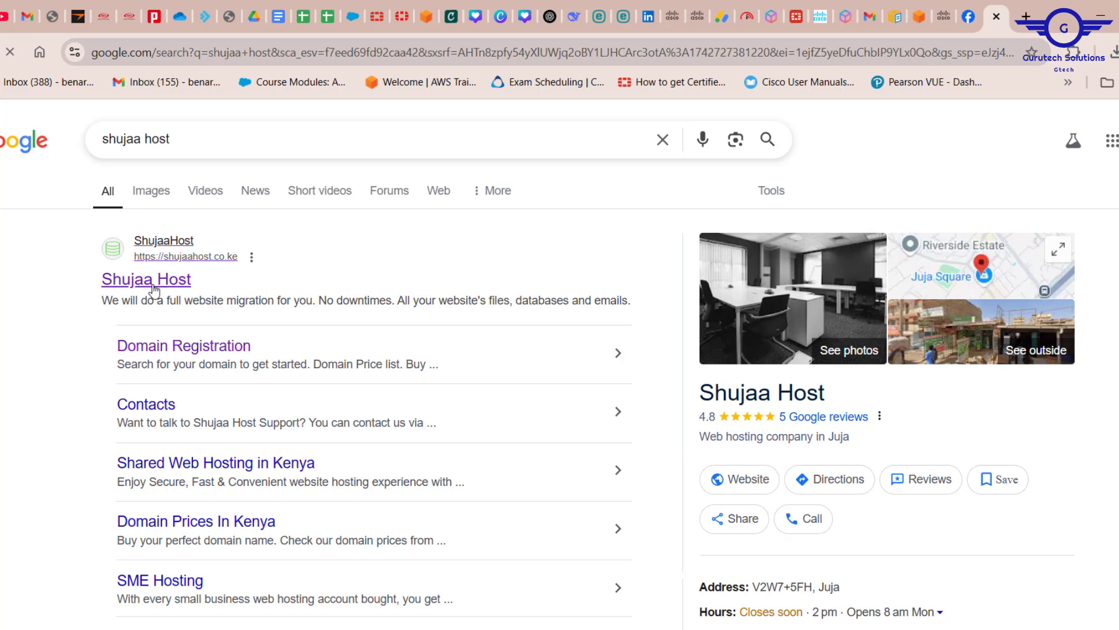
click(153, 289)
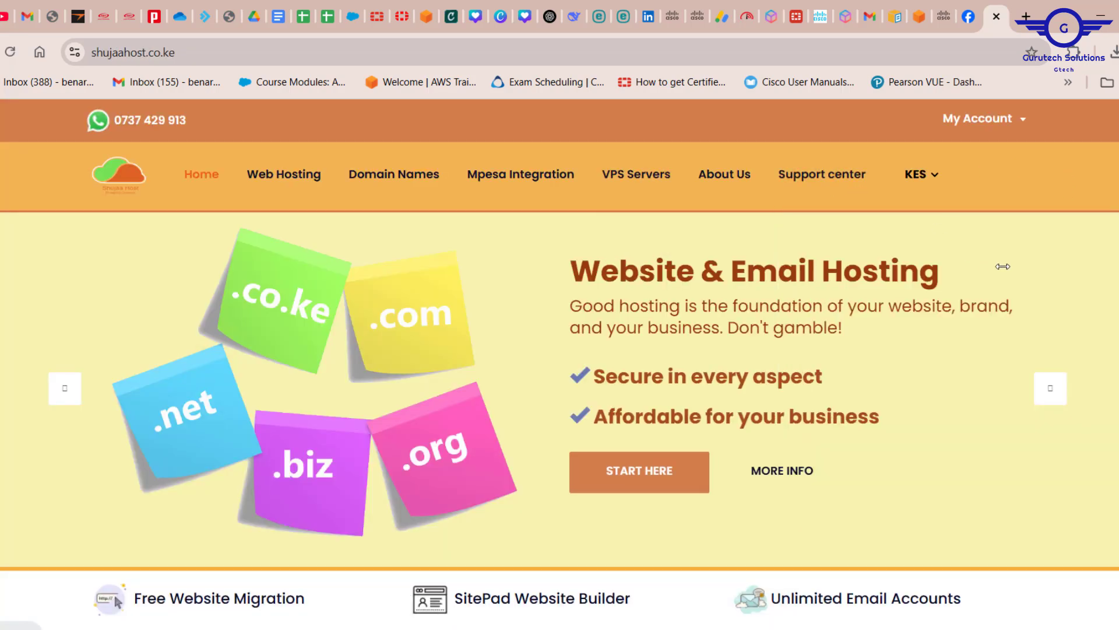
Step: Sign in to the Shujaa Host client area with the saved login and the Windows PIN
mouse_move(1006, 126)
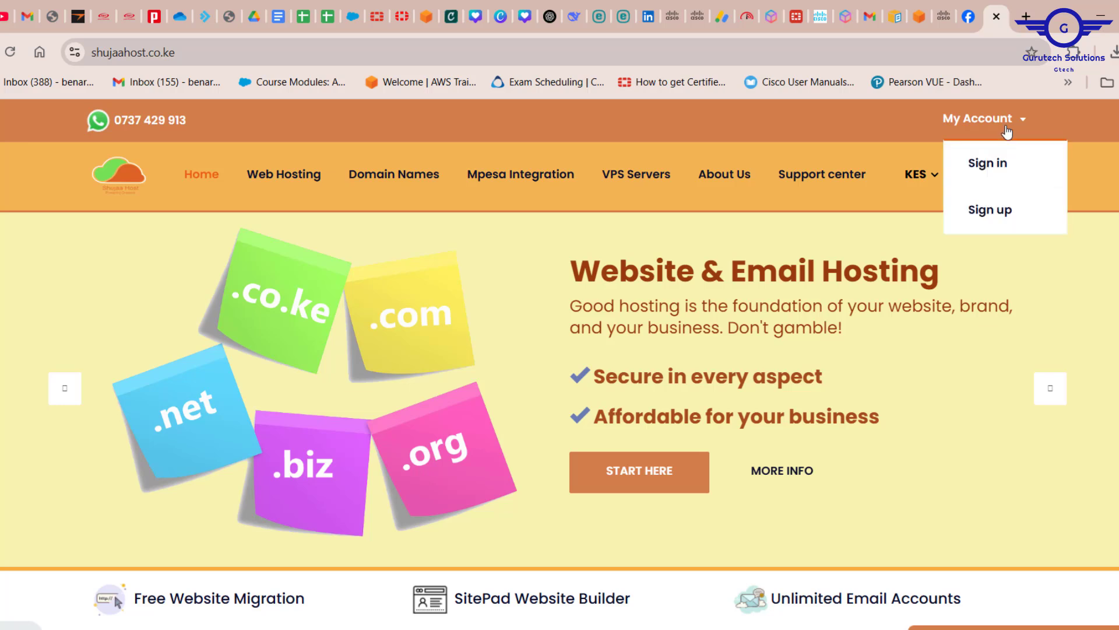
click(994, 166)
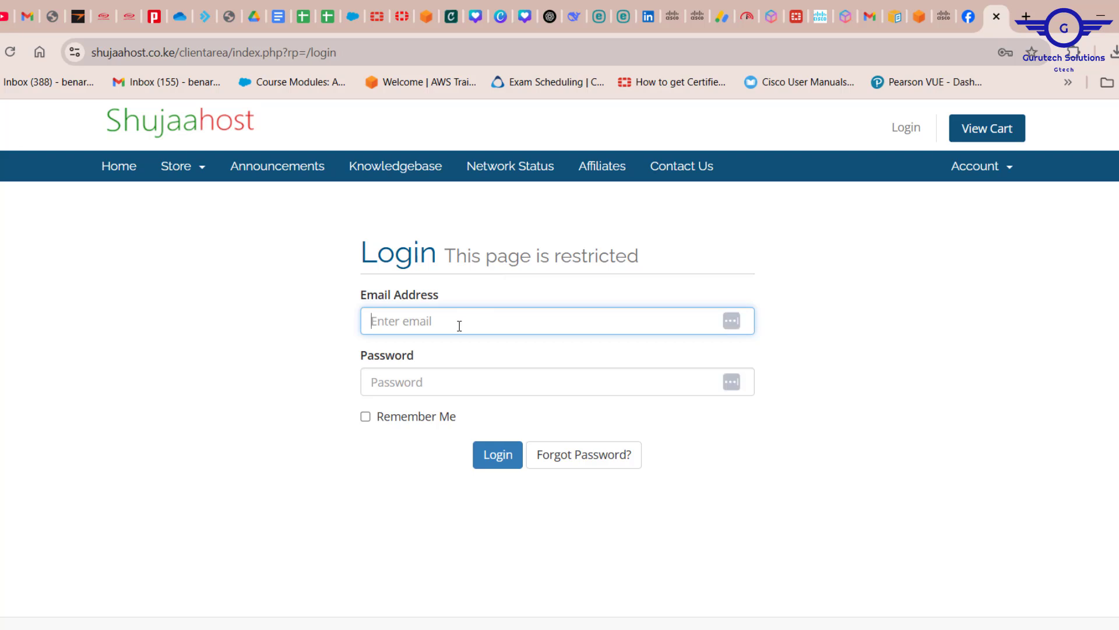
click(459, 326)
click(505, 370)
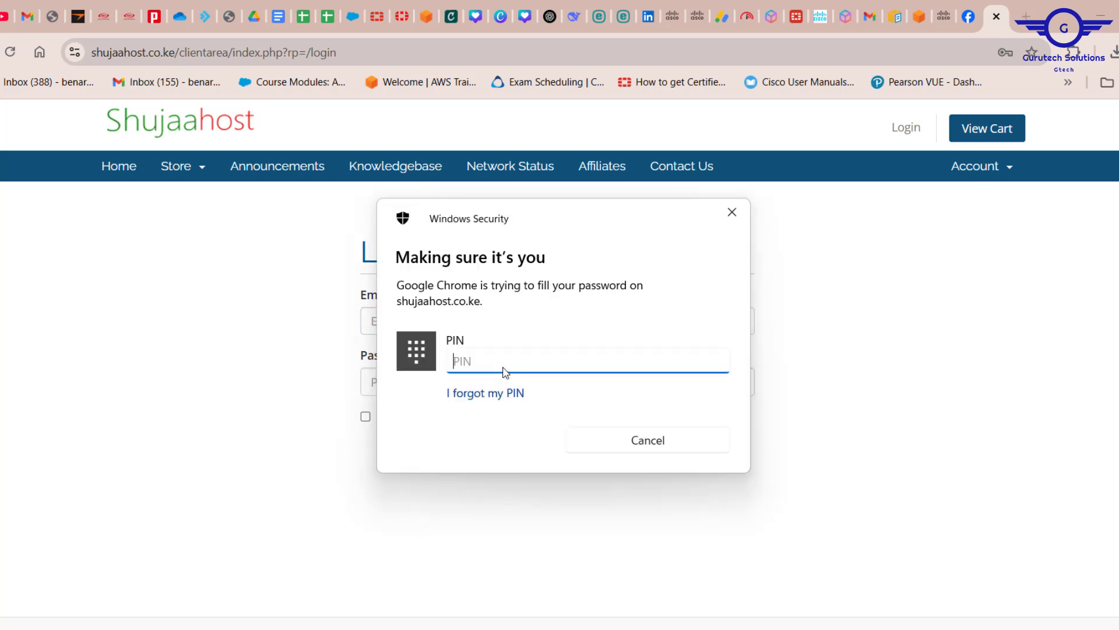
text(••••••)
click(497, 461)
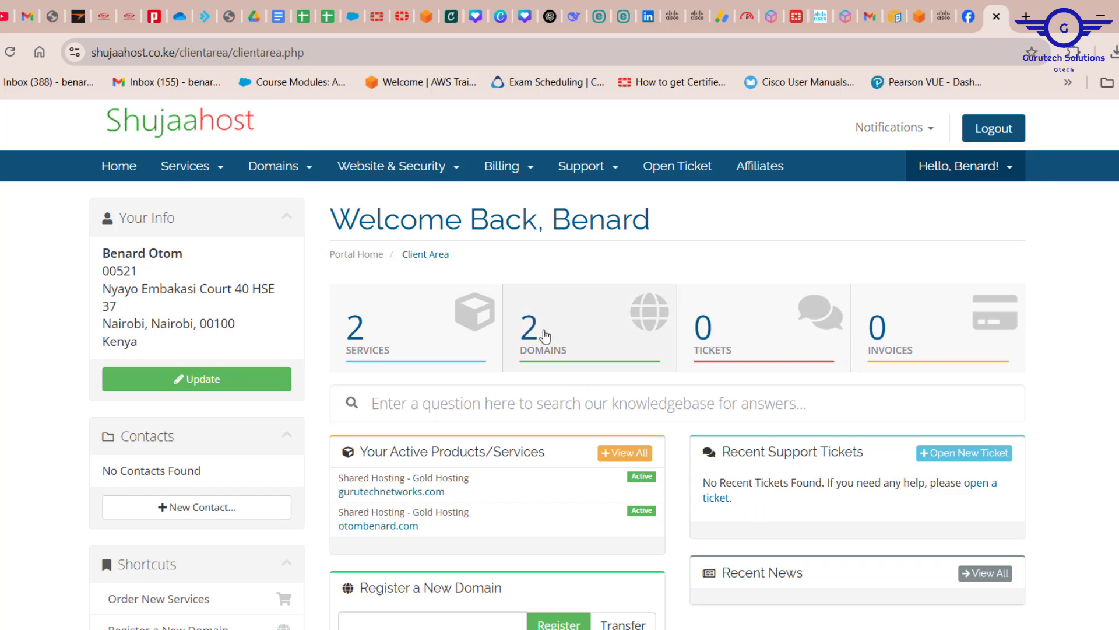
Step: Open My Domains to list gurutechnetworks.com and otombenard.com, then show the Domains menu
click(545, 335)
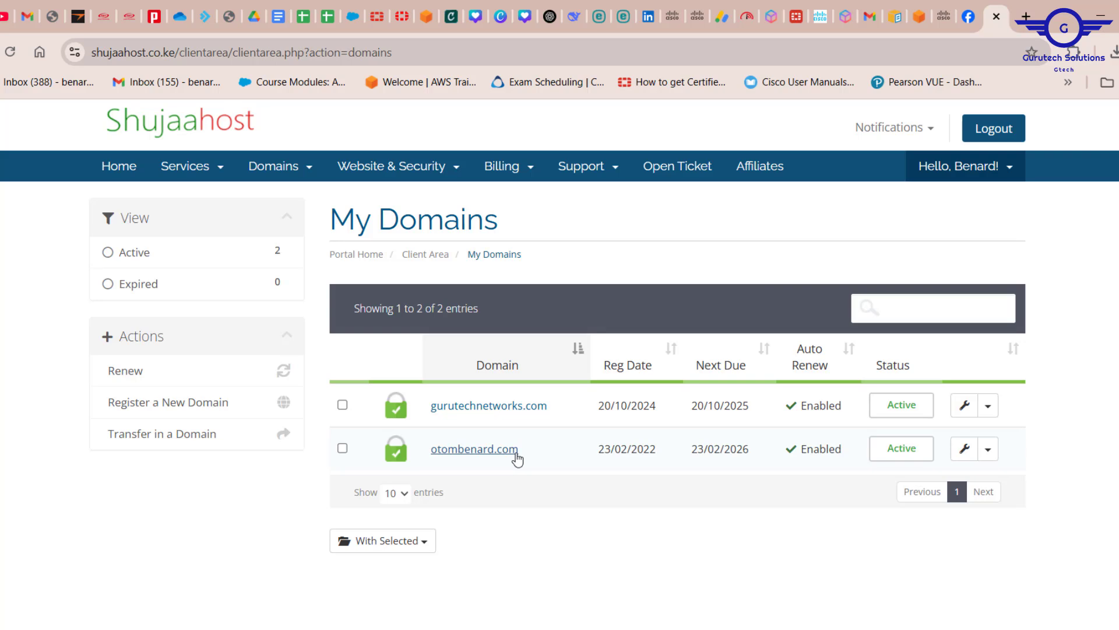
click(289, 176)
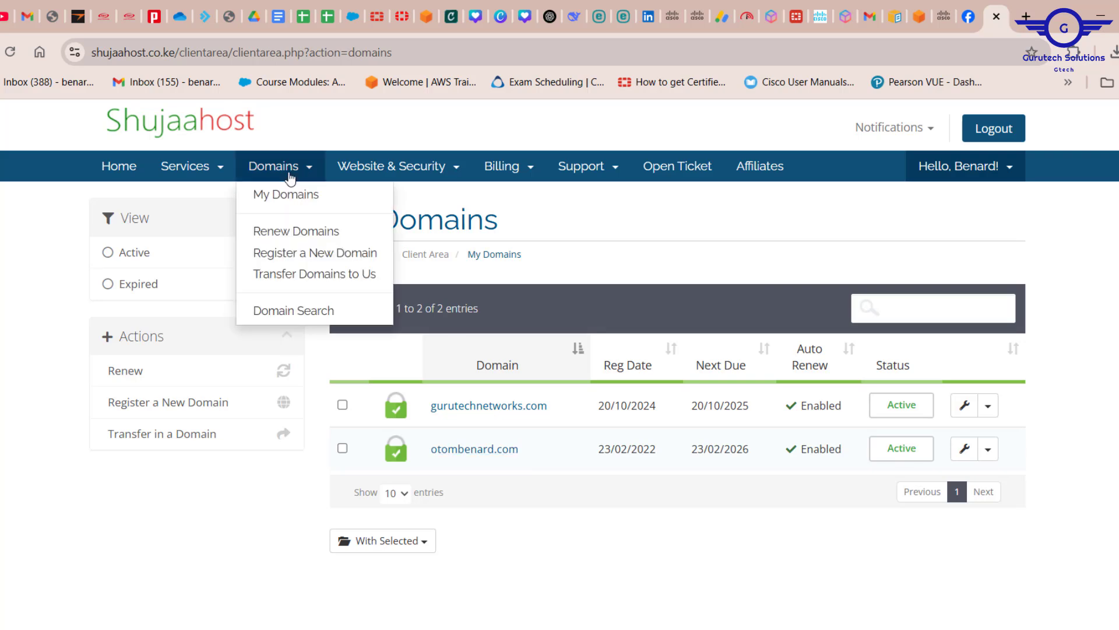
Step: Go to Register Domain and enter gurutechcloud.com in the domain search box
click(339, 255)
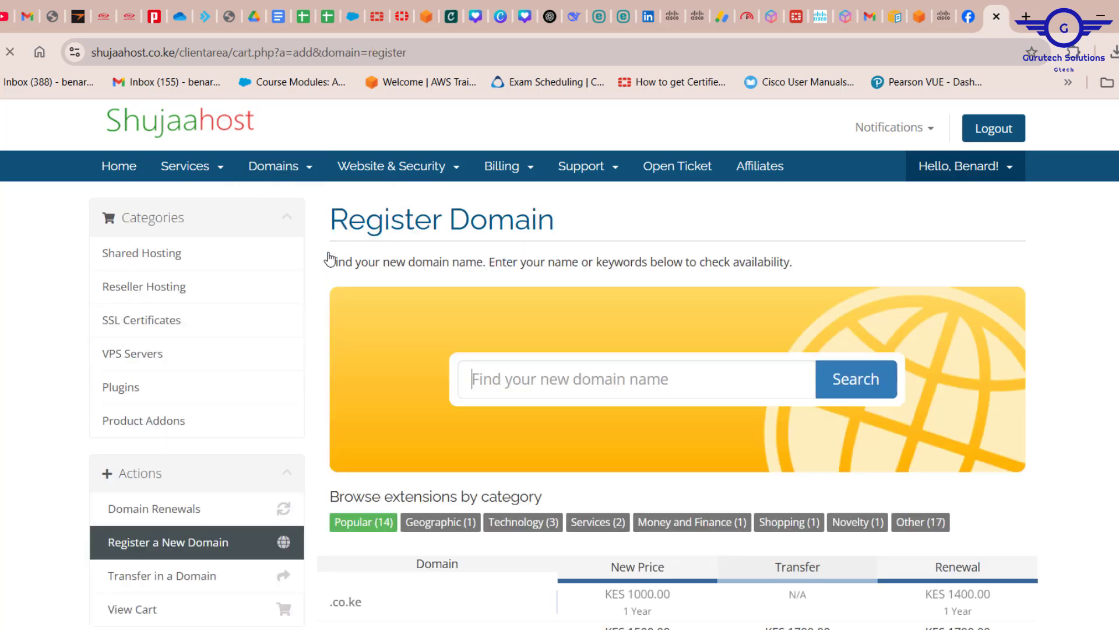
click(572, 385)
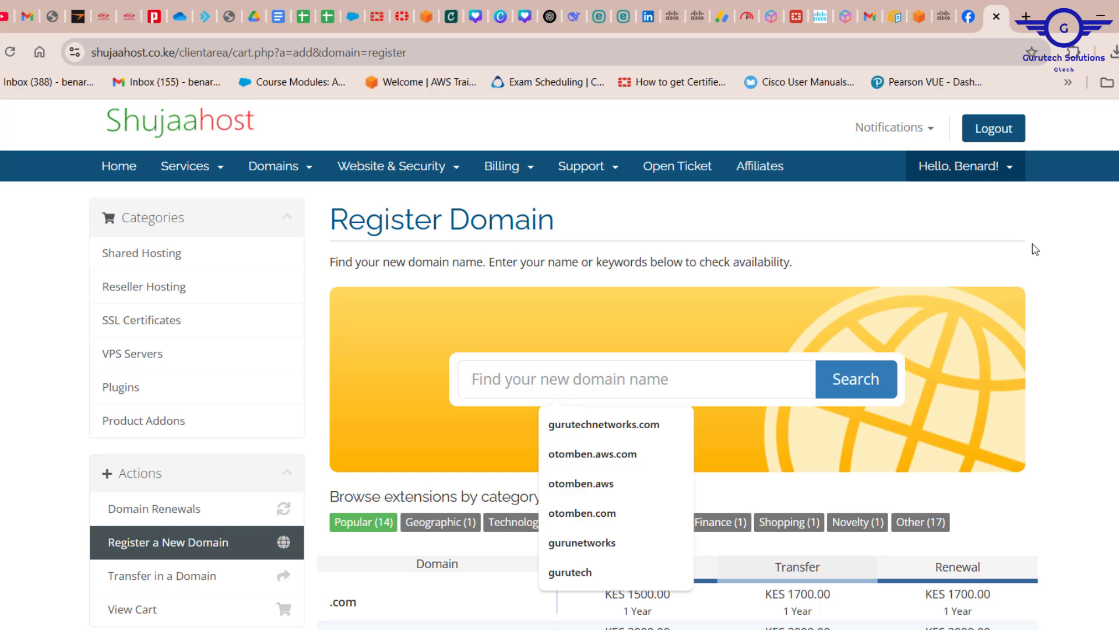
click(1106, 263)
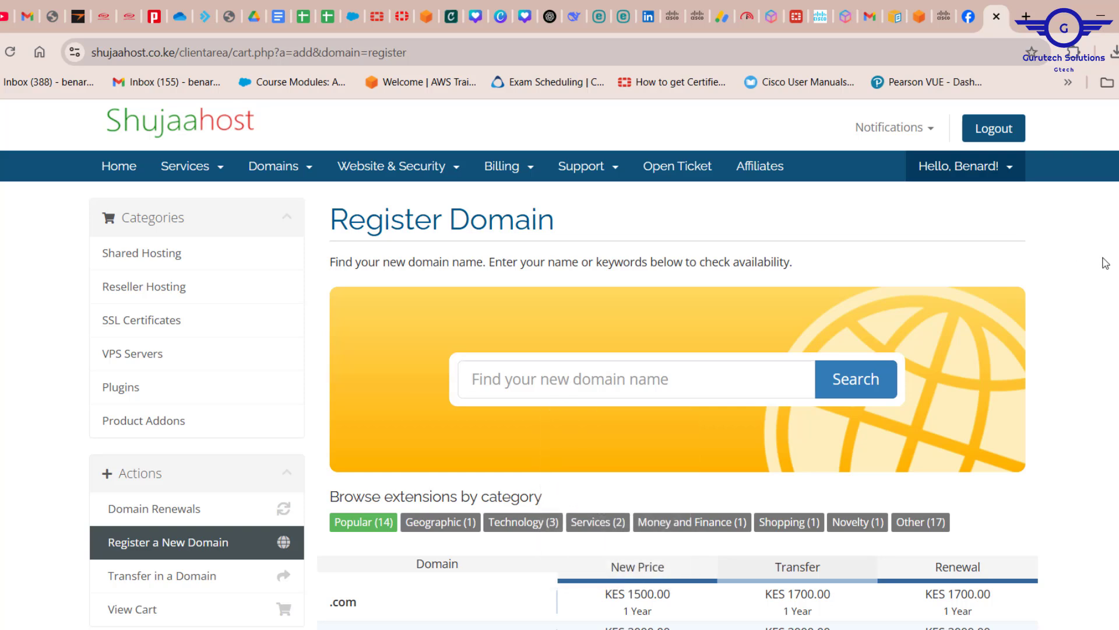
click(563, 391)
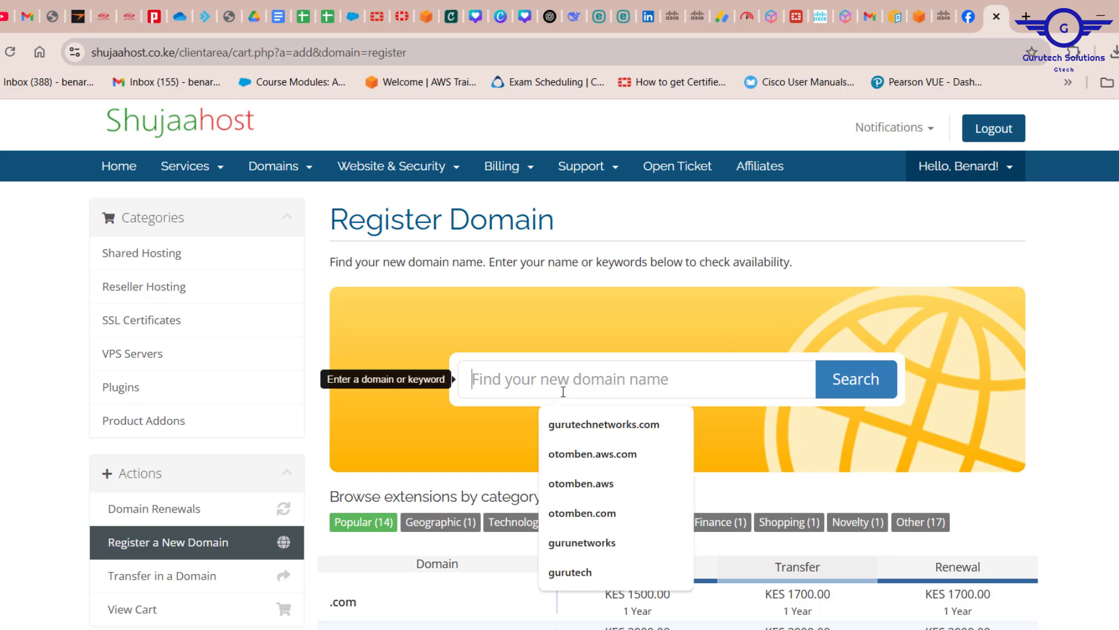
text(gurutec)
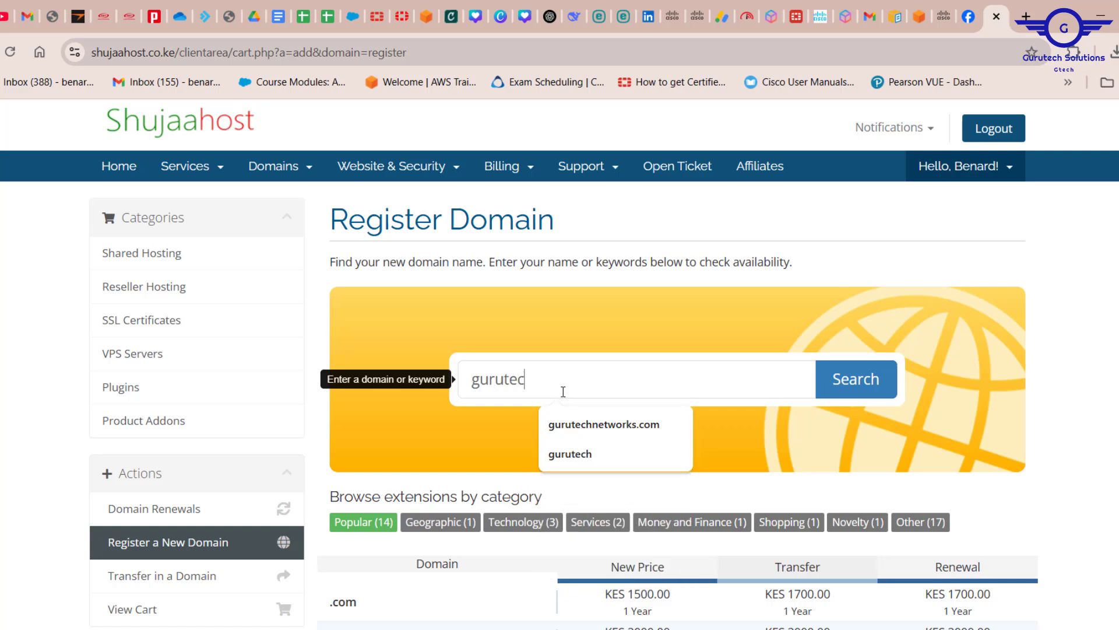
text(hclo)
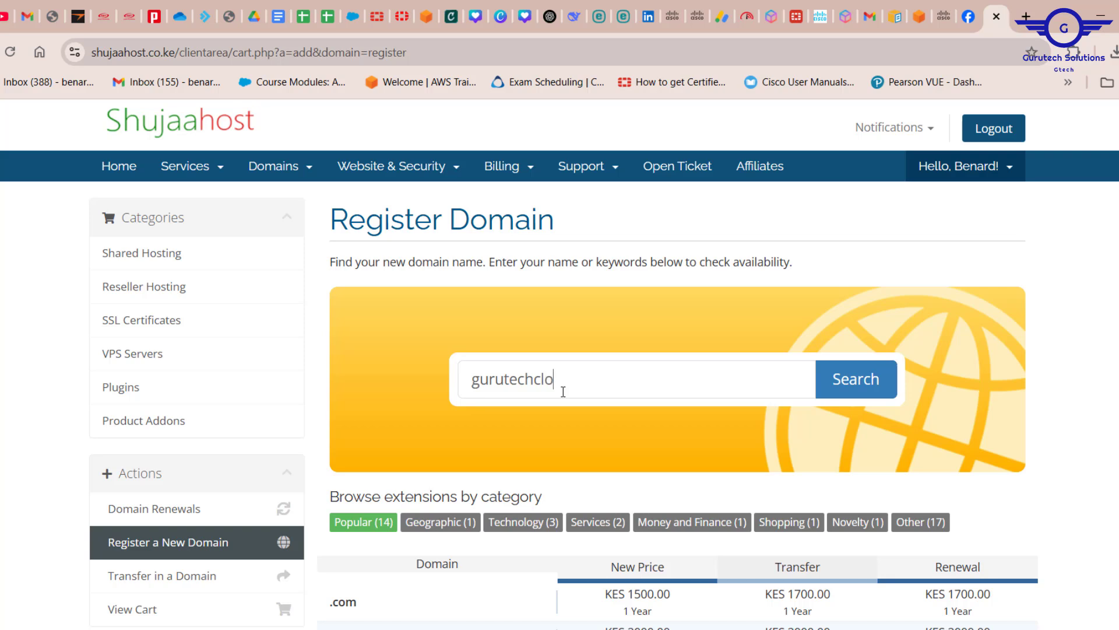
text(ud.com)
Step: Check gurutechcloud.com availability, note the KES 1500.00 price, and add it to the cart
click(857, 384)
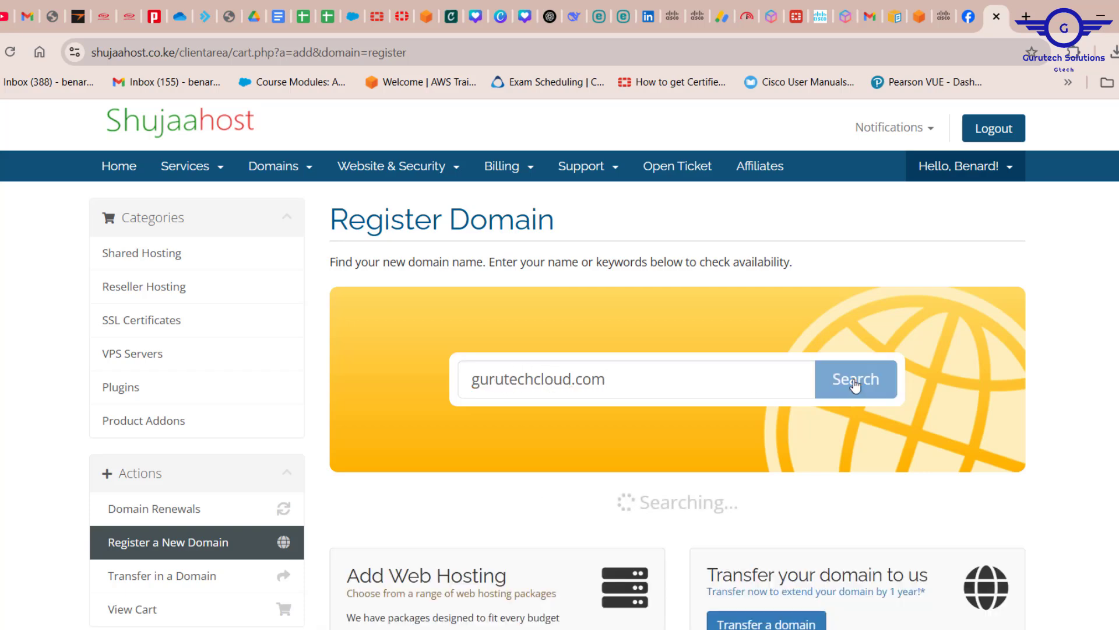
scroll(824, 480, down, 3)
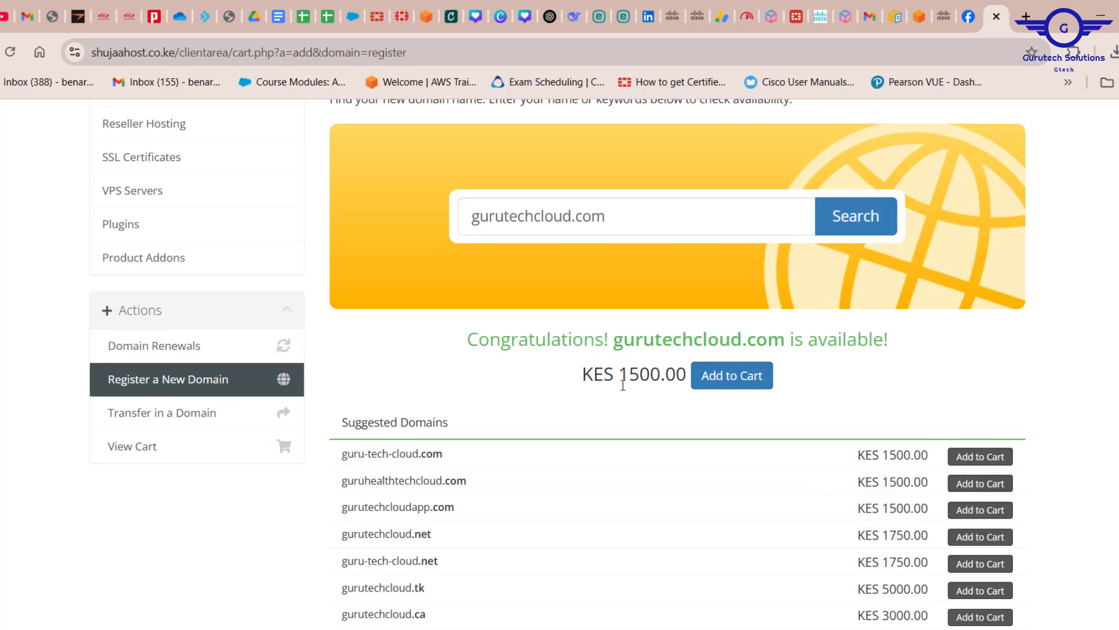
drag(618, 377, 665, 373)
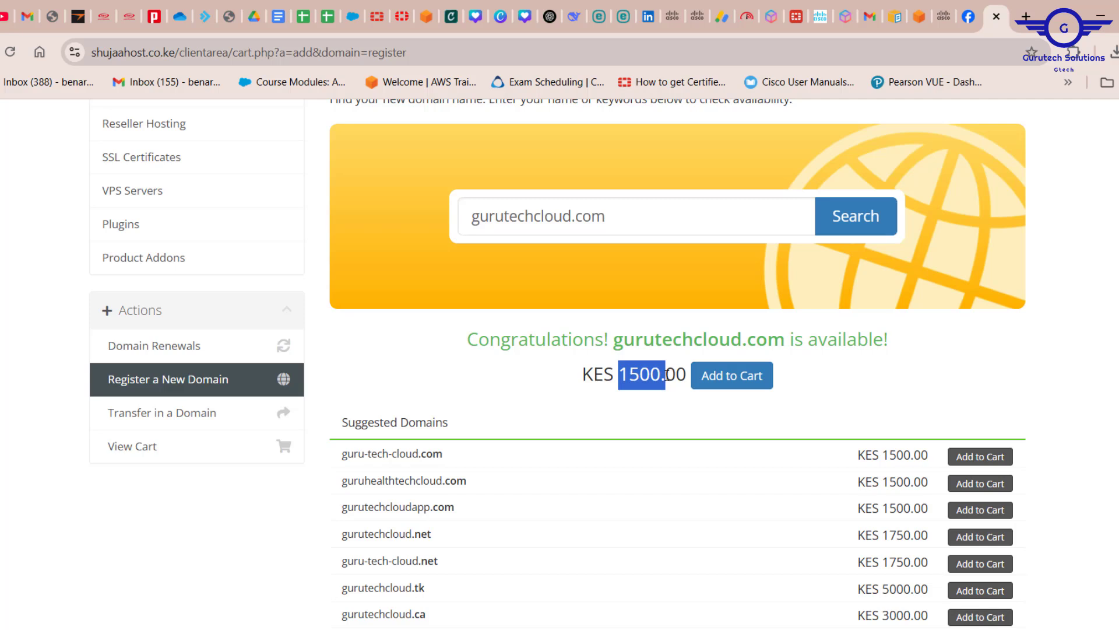
scroll(834, 396, down, 2)
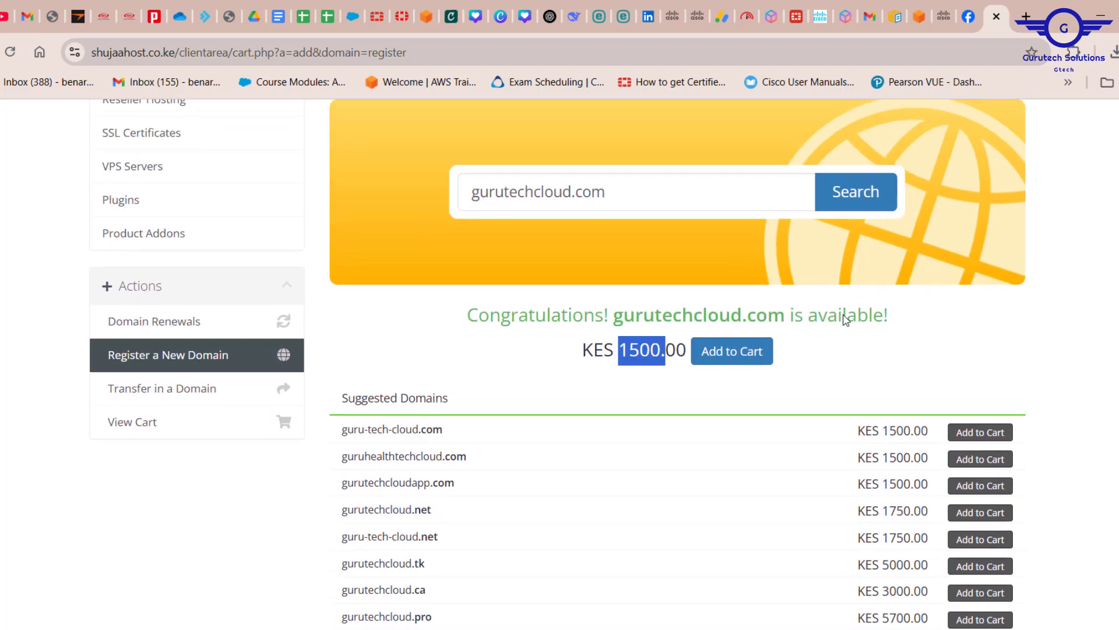
scroll(845, 321, up, 2)
click(754, 350)
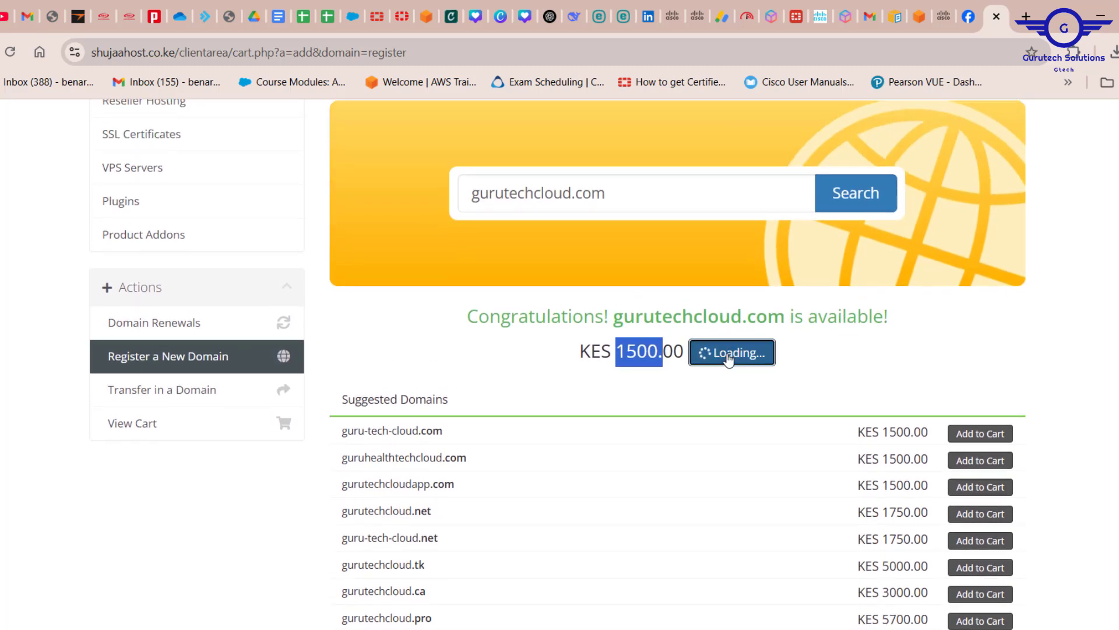
drag(615, 316, 782, 318)
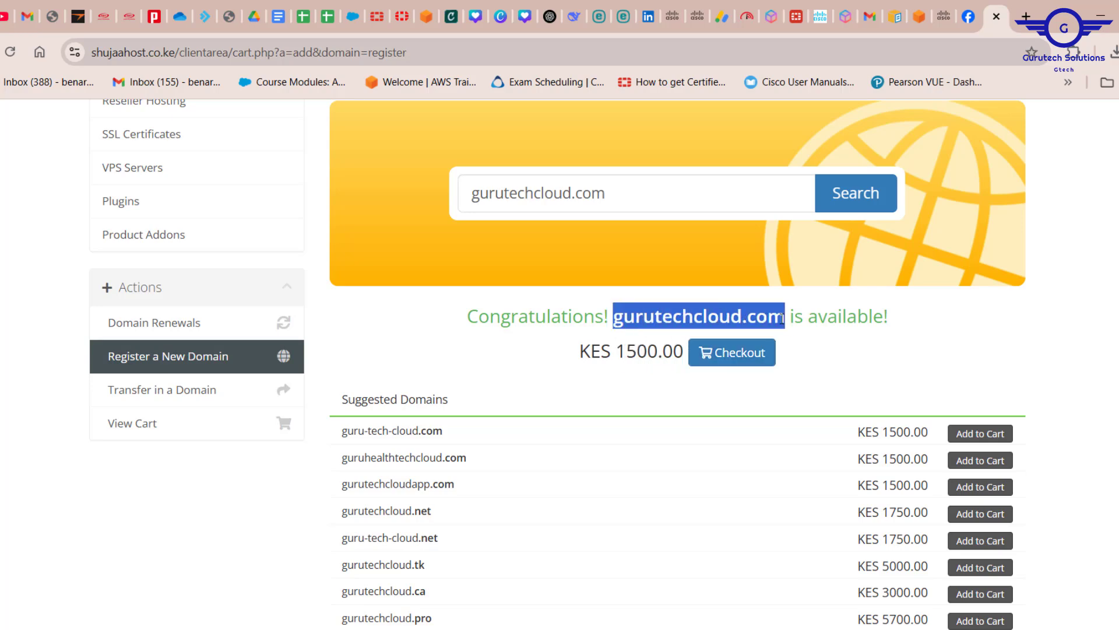
scroll(805, 350, up, 3)
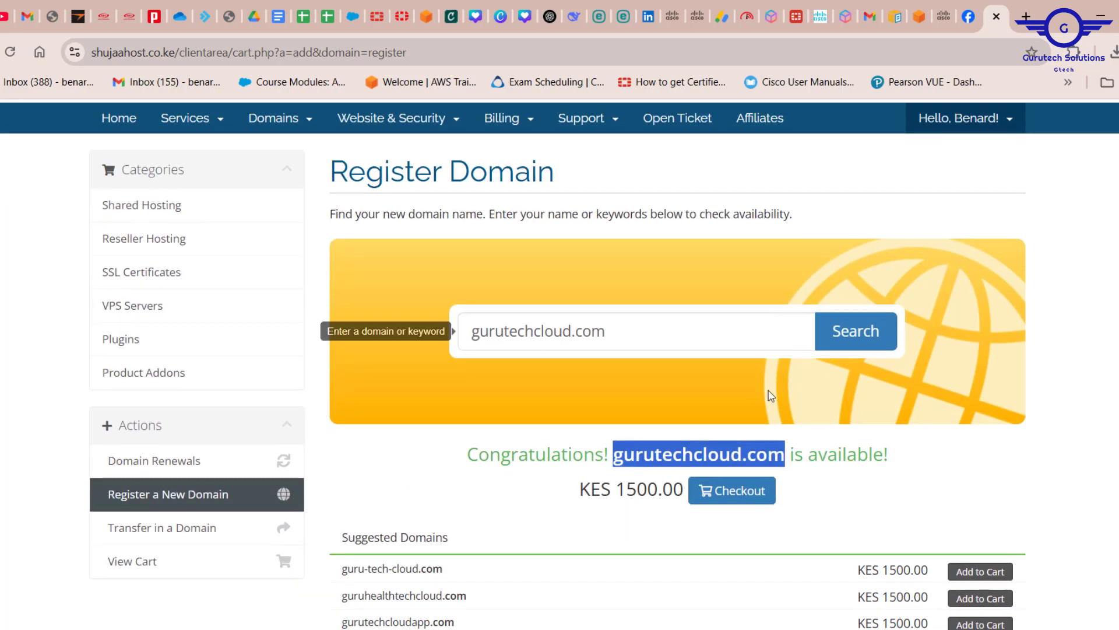
Step: Proceed to checkout for gurutechcloud.com, toggling ID Protection on and back off
click(738, 505)
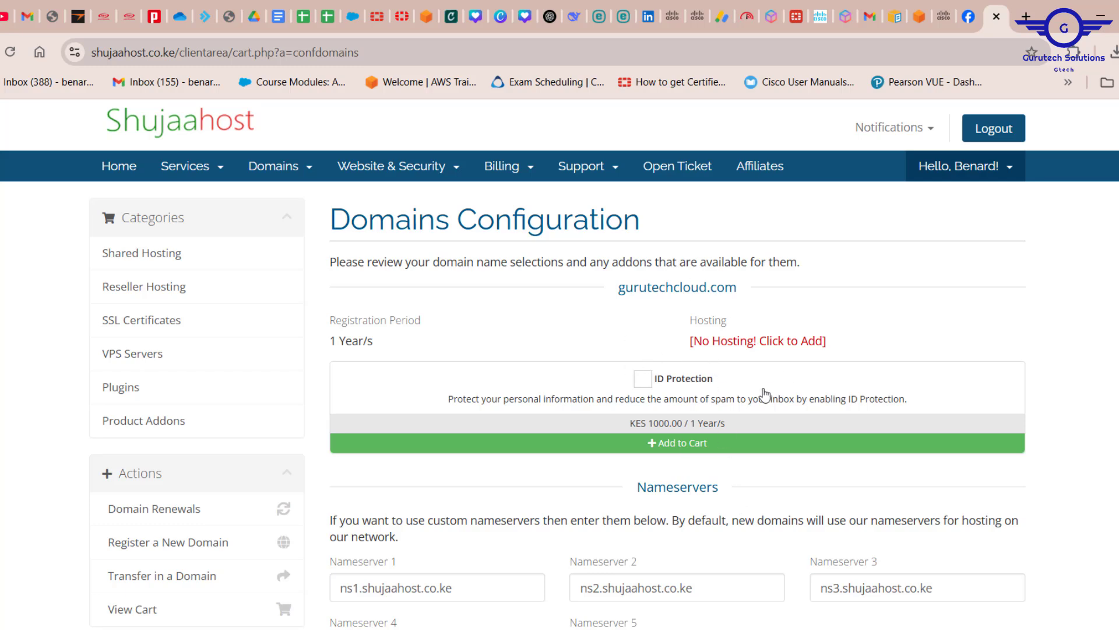
scroll(768, 392, down, 1)
scroll(768, 392, up, 1)
scroll(768, 392, down, 2)
scroll(768, 391, up, 1)
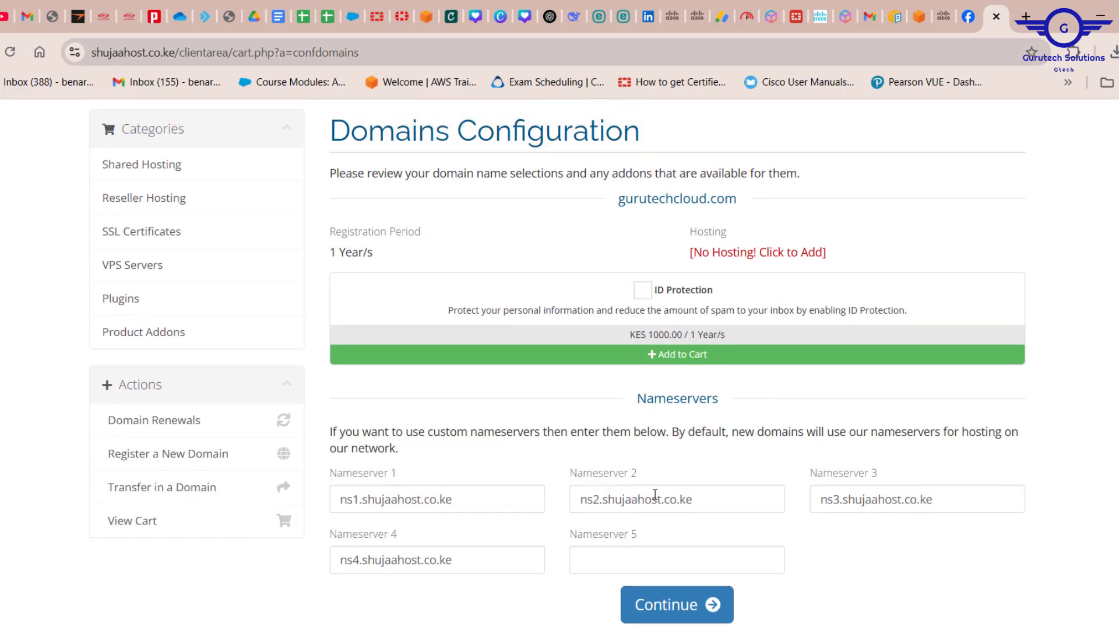
scroll(633, 533, up, 2)
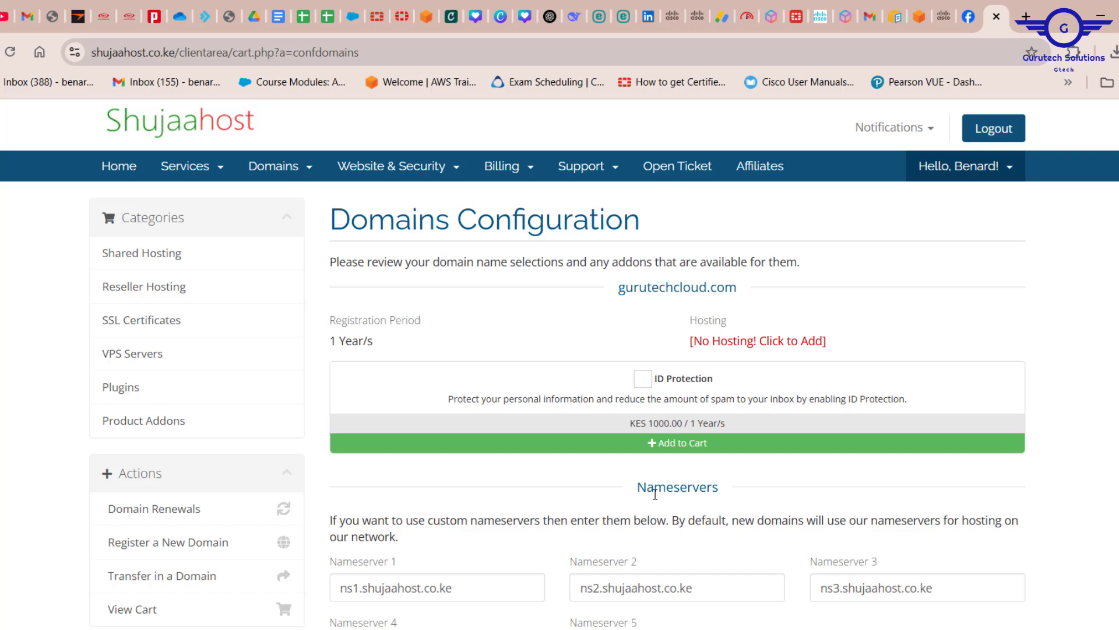
click(648, 380)
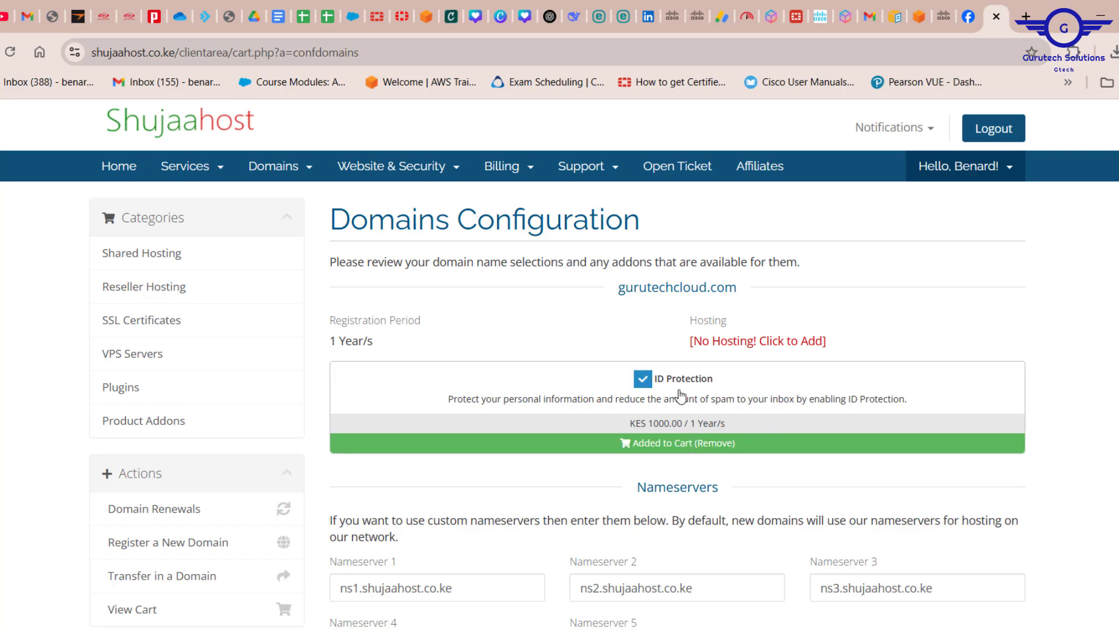
click(643, 380)
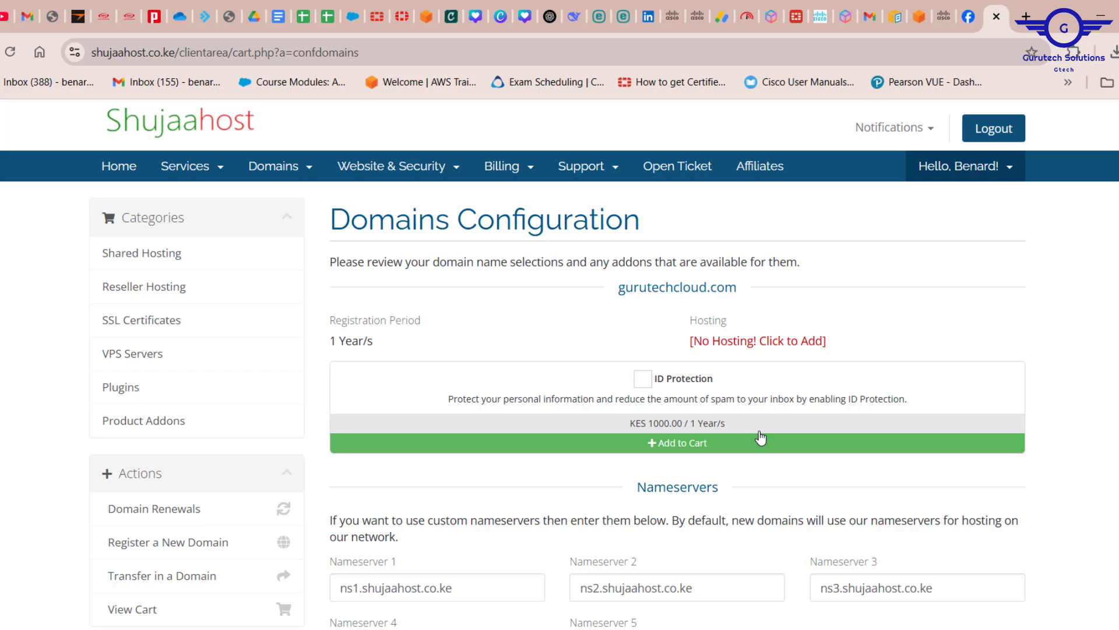
Step: Continue to Review & Checkout showing the 1-year registration at KES 1500.00
scroll(761, 437, down, 2)
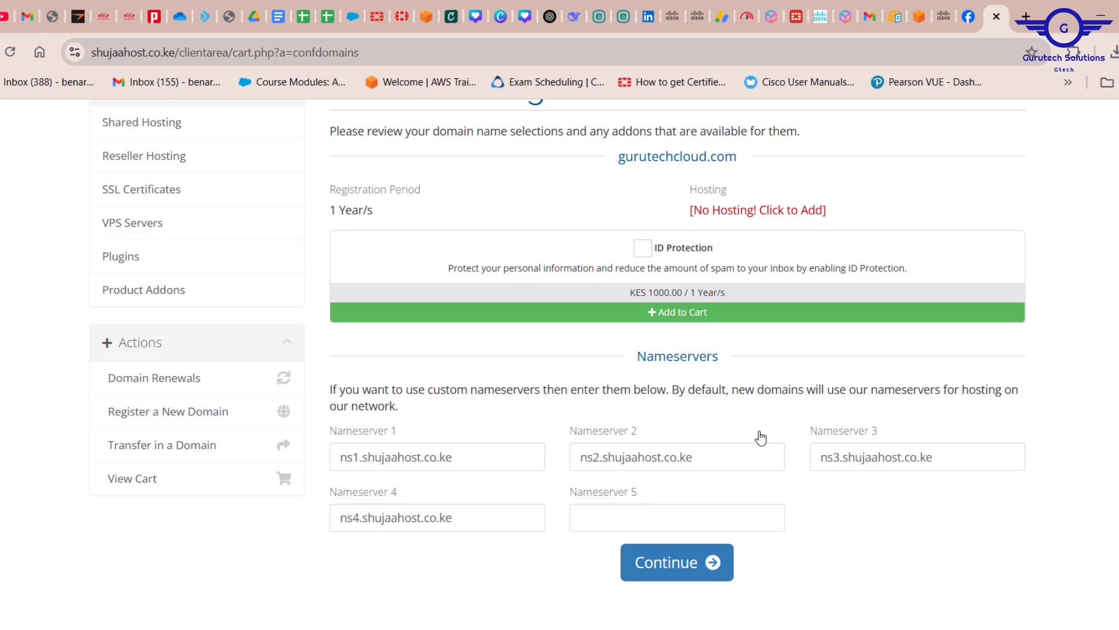
scroll(761, 438, up, 2)
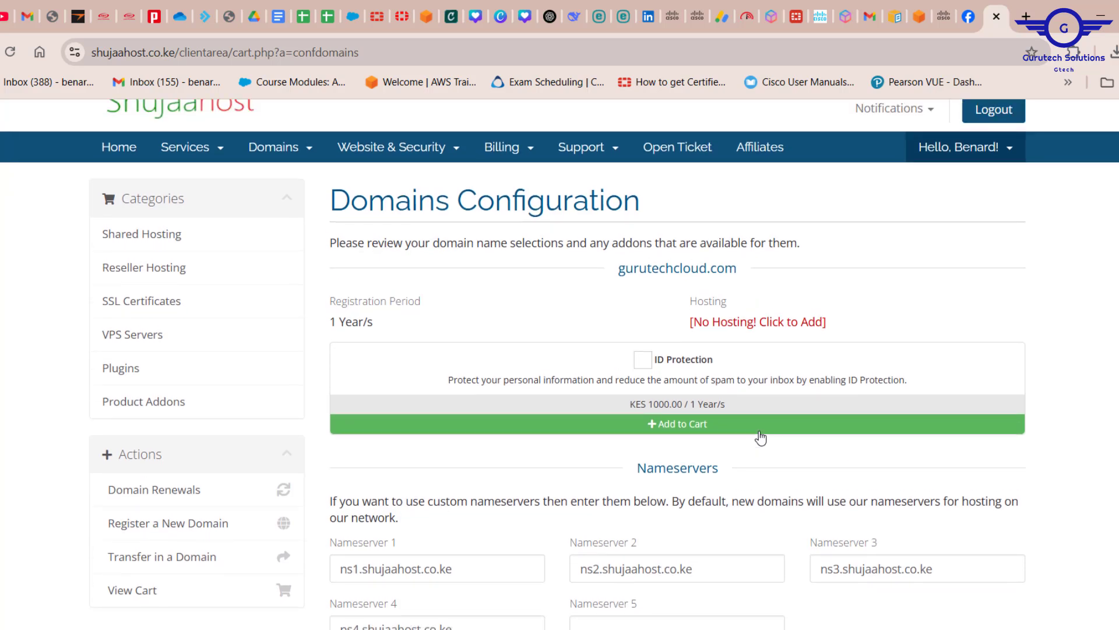
scroll(785, 458, up, 1)
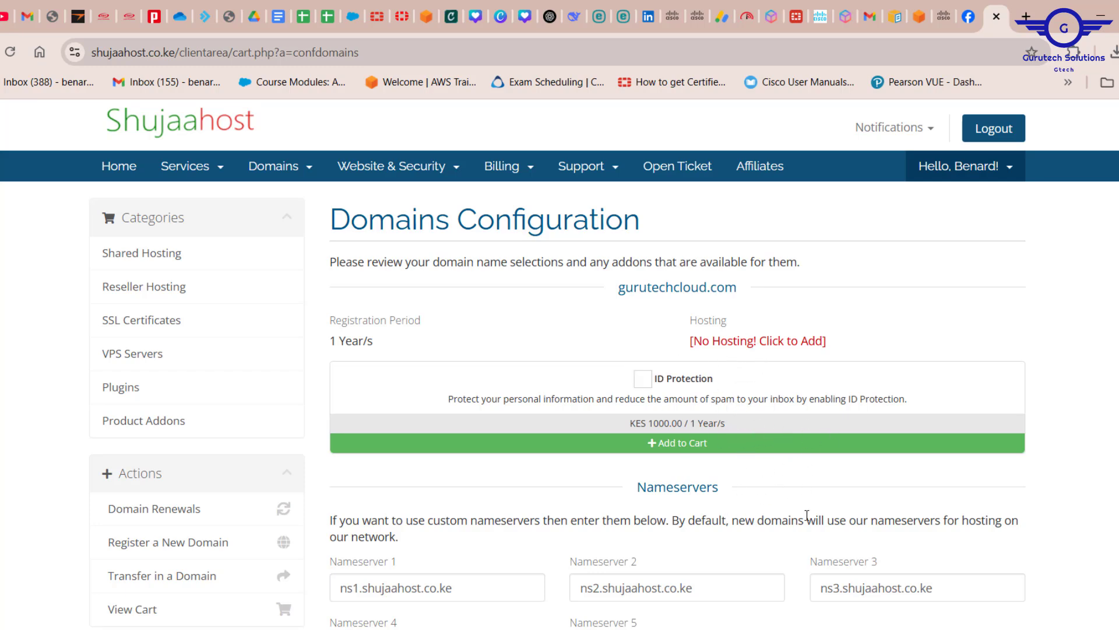
scroll(807, 515, down, 3)
click(687, 502)
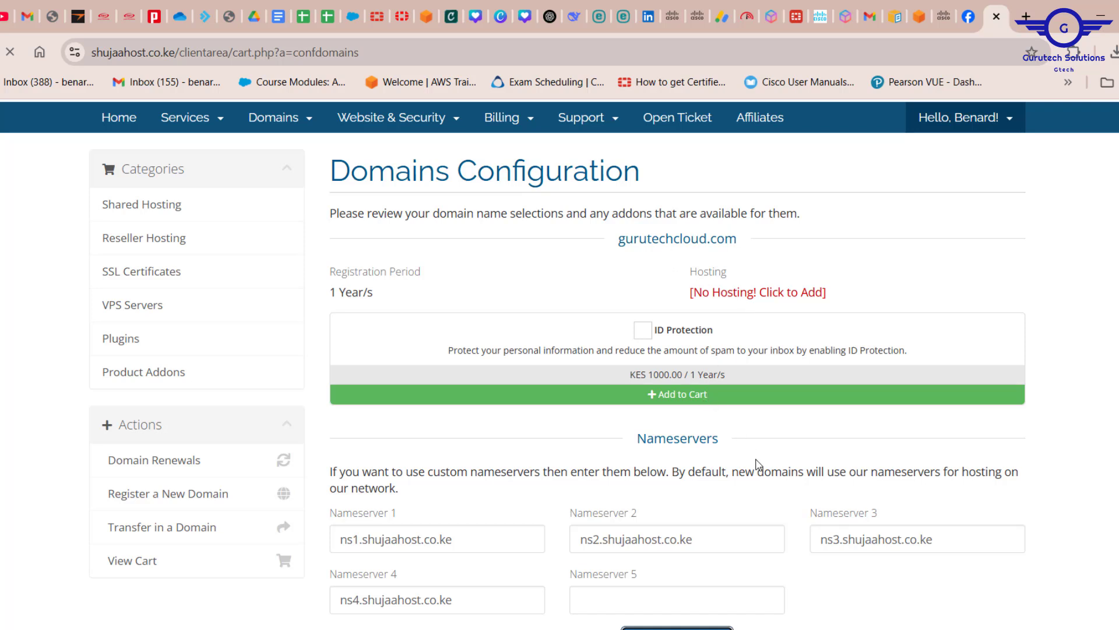
drag(378, 295, 326, 294)
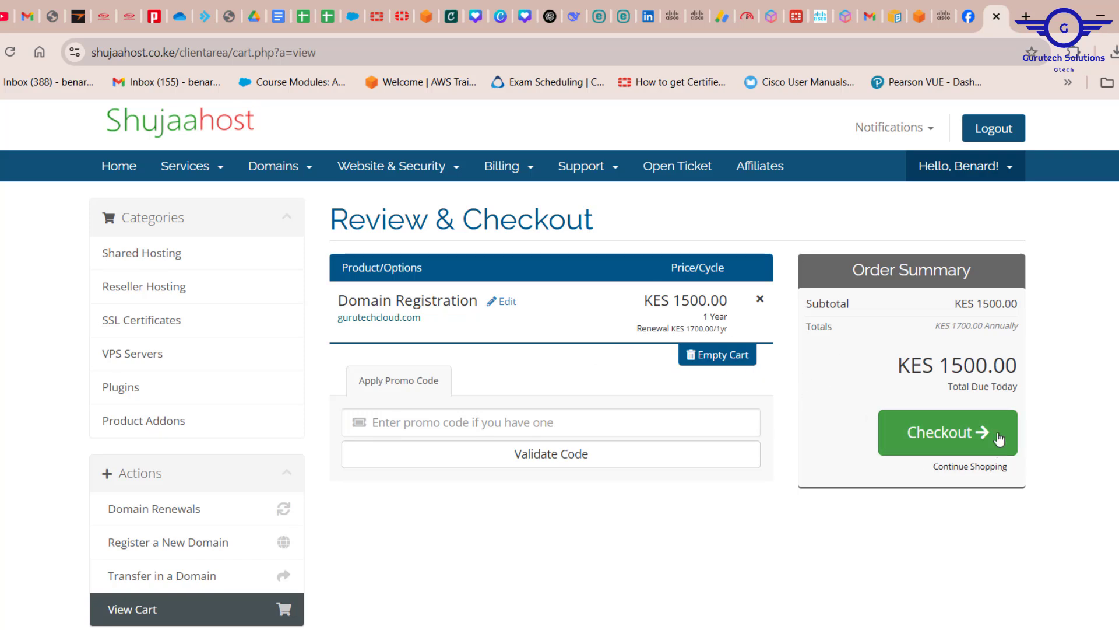
Step: Start checkout, accept the Terms of Service, and review the Mpesa payment option
click(946, 438)
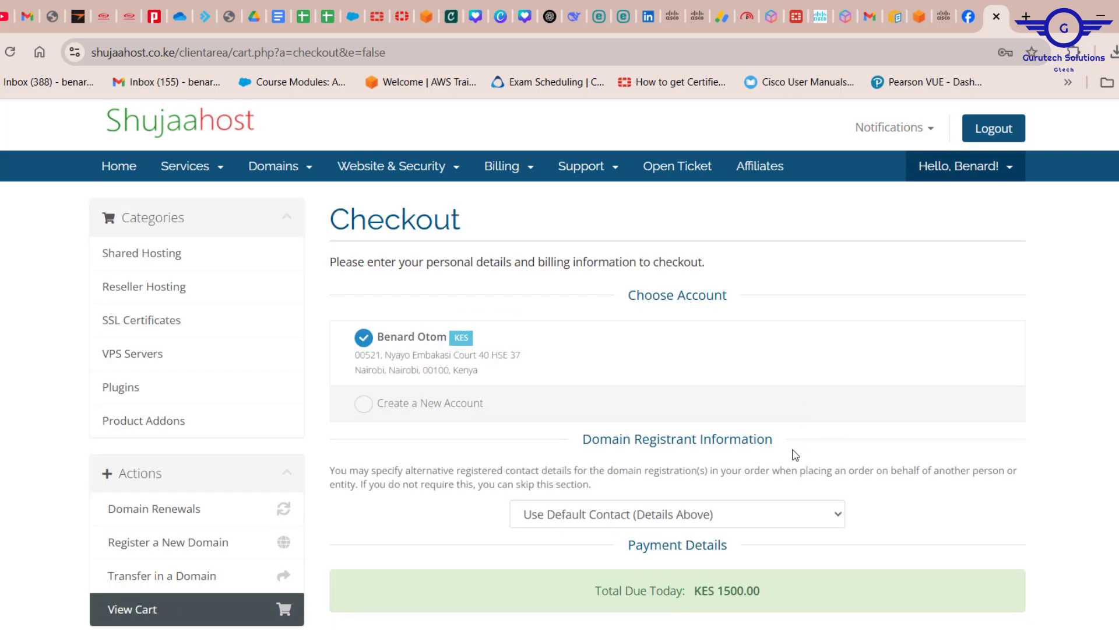
scroll(615, 407, down, 3)
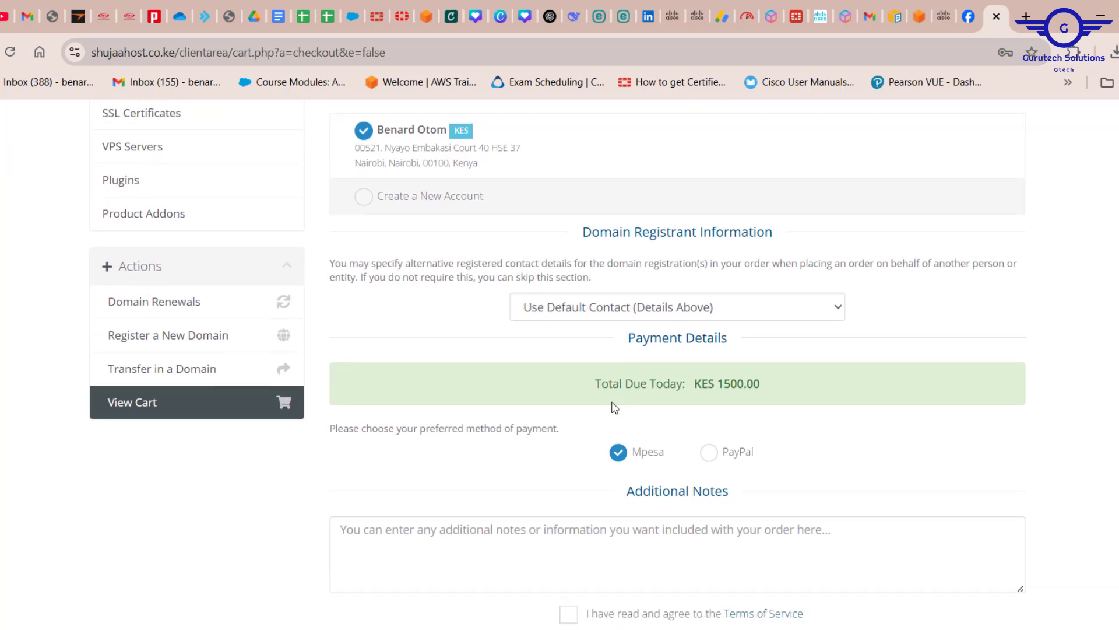
scroll(657, 375, down, 3)
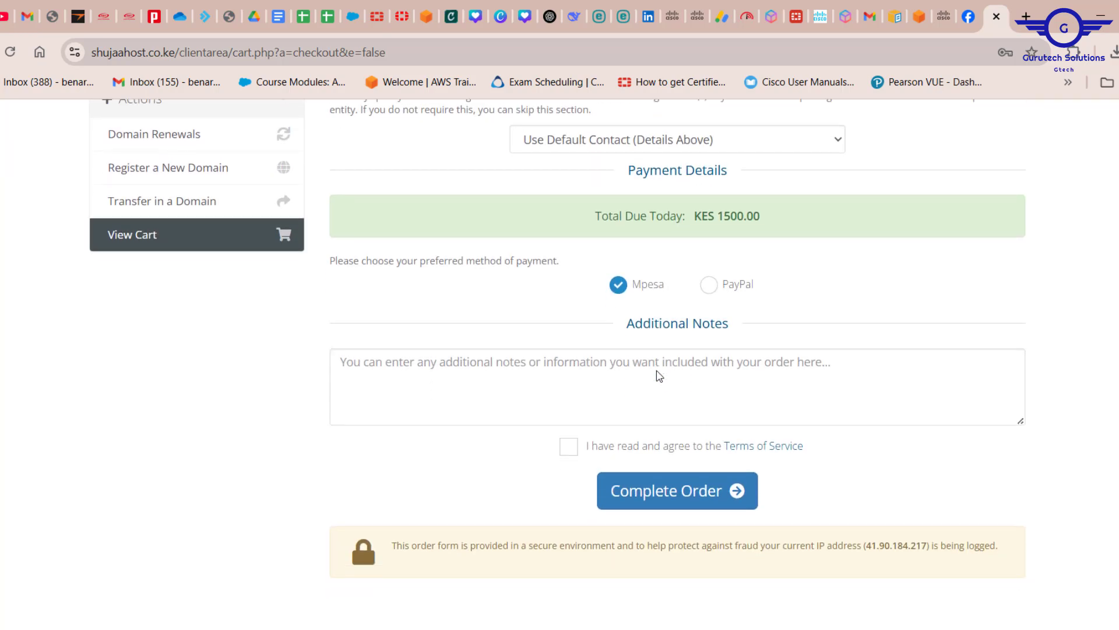
click(581, 446)
scroll(586, 385, up, 5)
scroll(587, 386, down, 1)
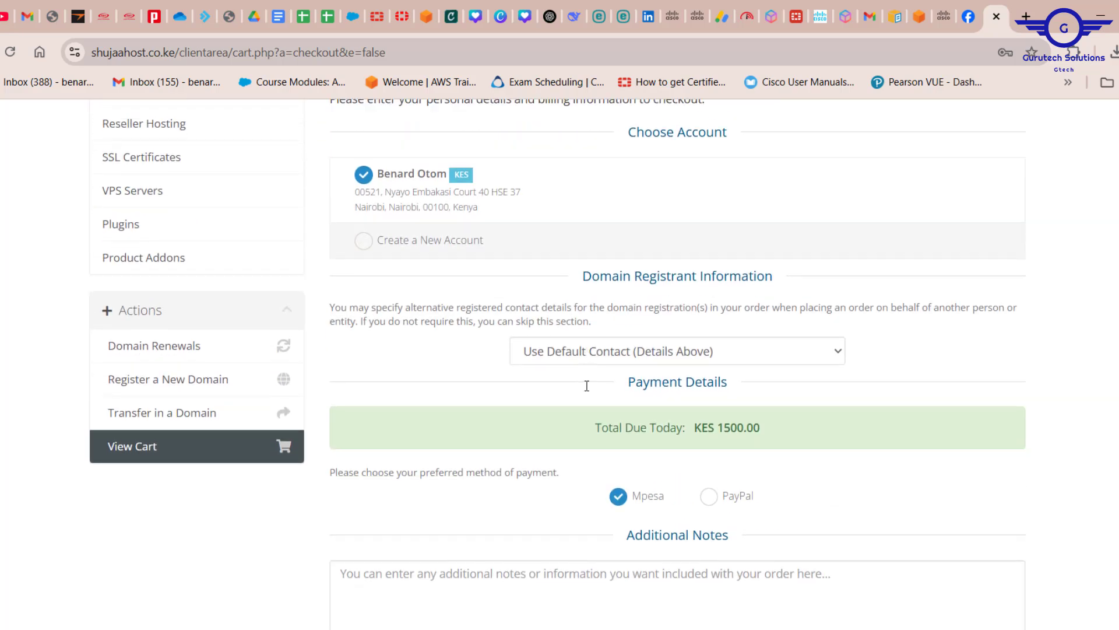
drag(676, 506, 615, 494)
Step: Select PayPal as payment method and submit the KES 1500.00 order, emptying the cart
scroll(819, 517, down, 2)
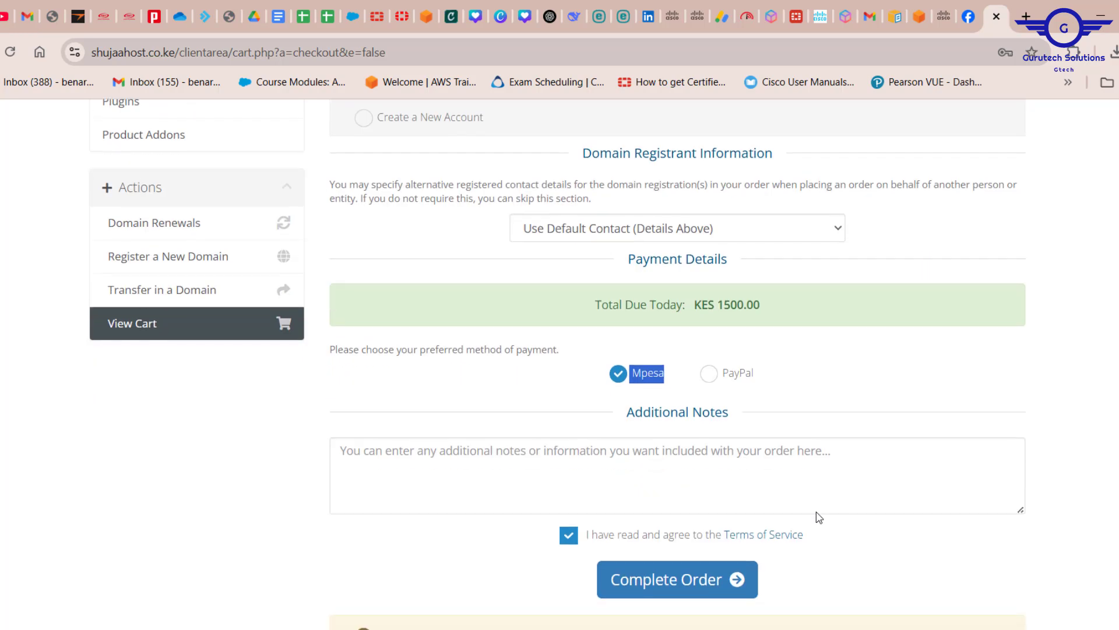
scroll(819, 517, up, 5)
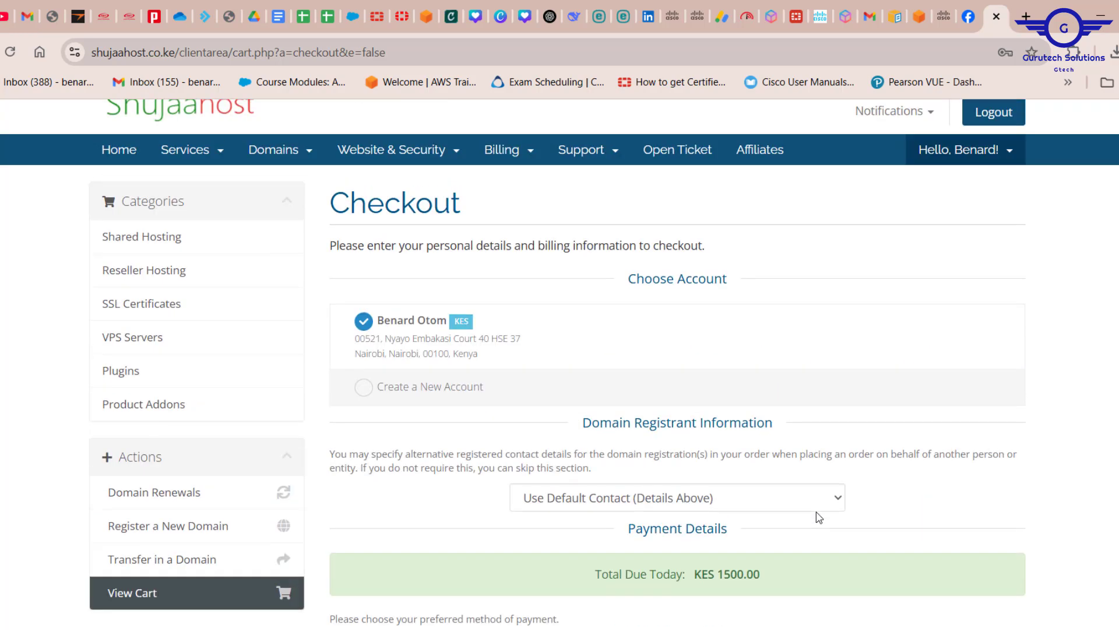
scroll(819, 517, up, 1)
scroll(819, 517, down, 3)
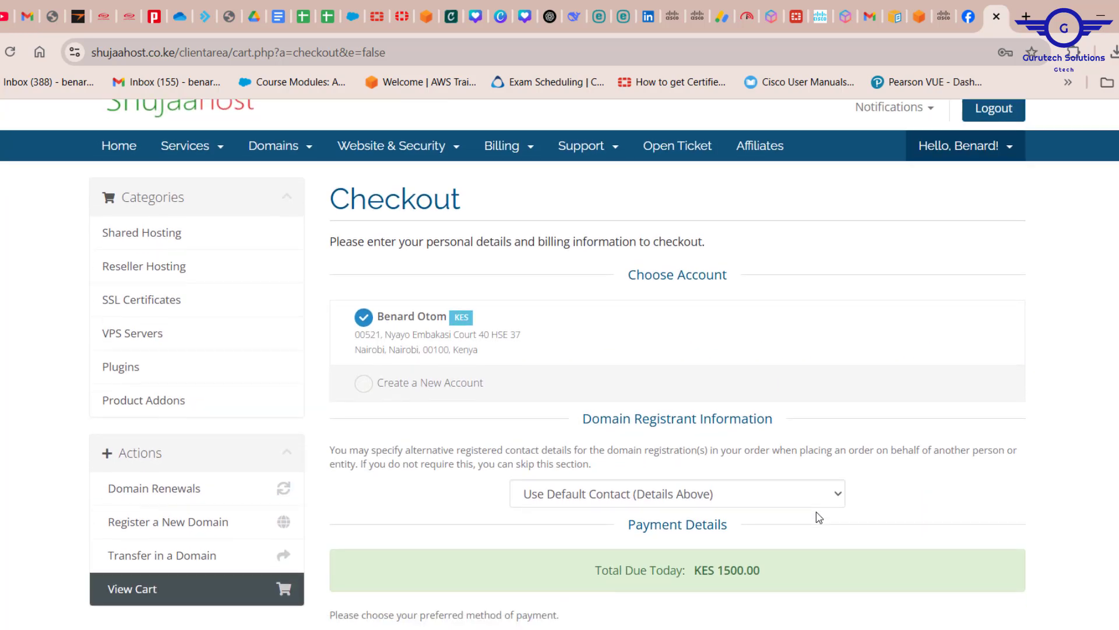
click(716, 472)
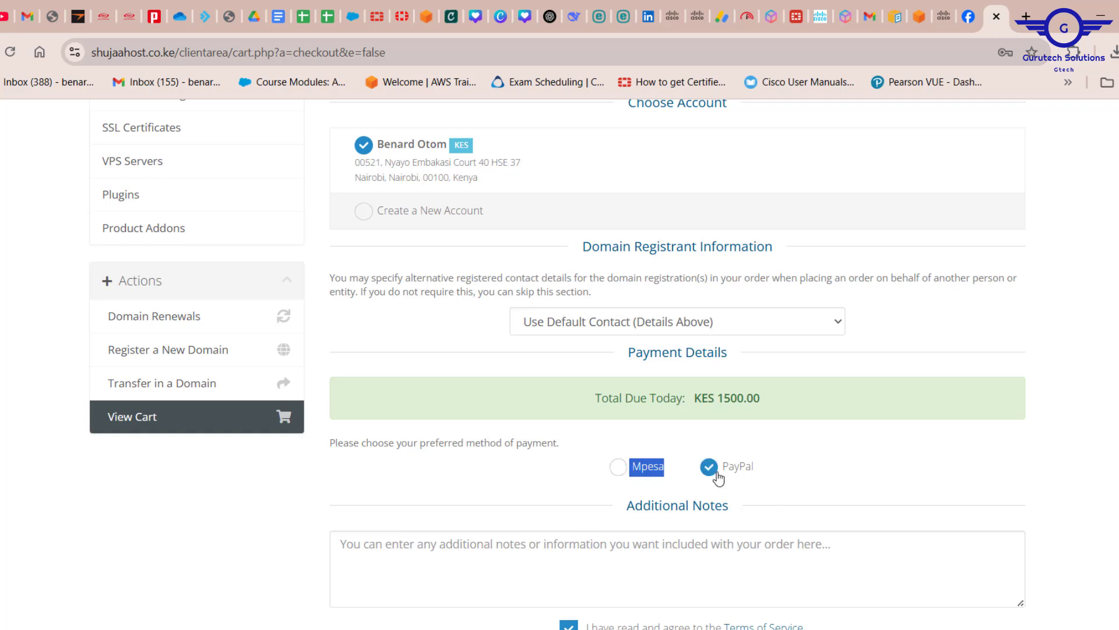
scroll(857, 482, down, 2)
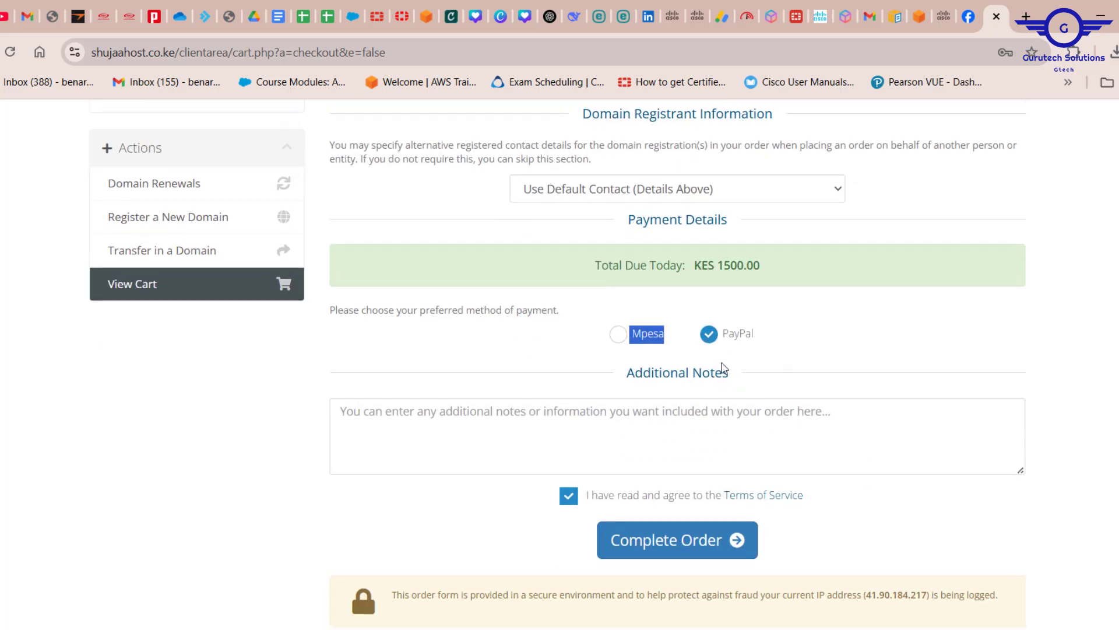
scroll(723, 367, up, 3)
scroll(724, 367, down, 2)
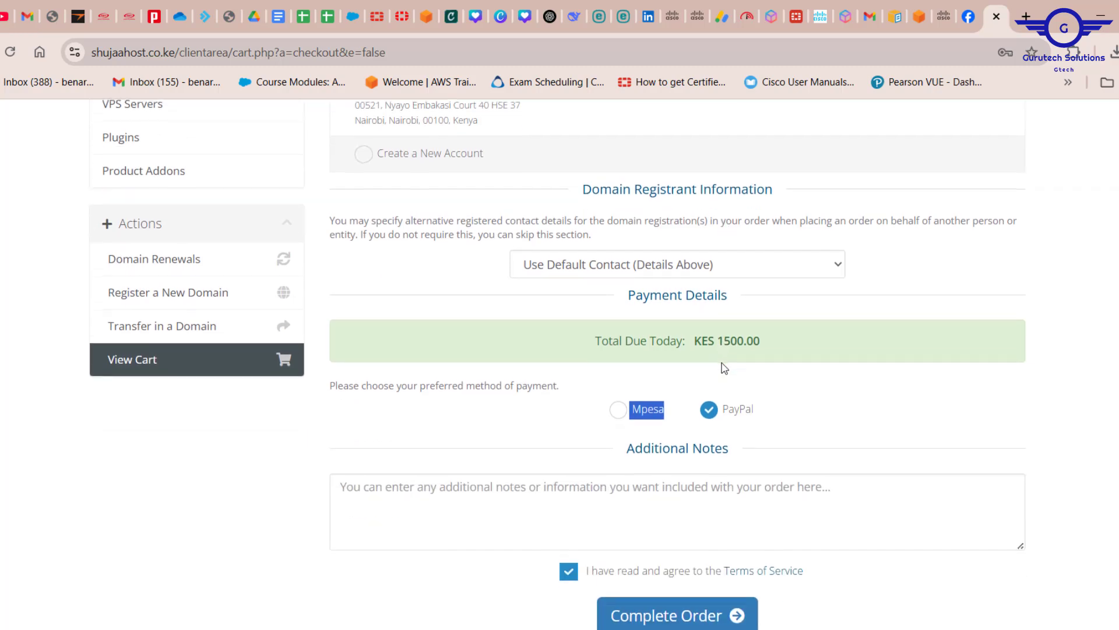
scroll(724, 368, up, 4)
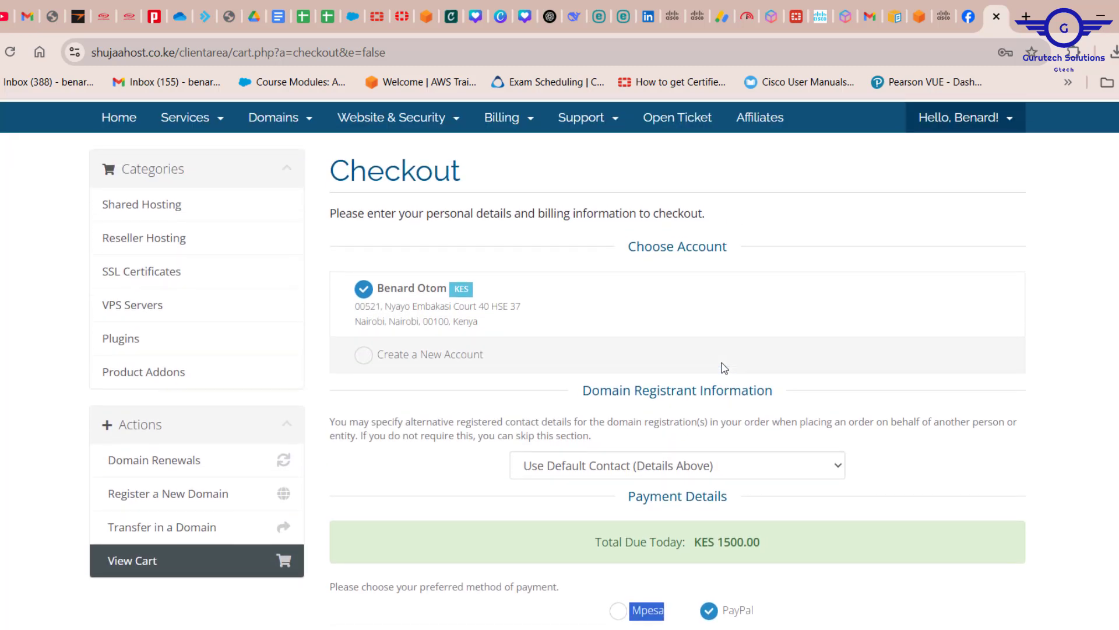
scroll(724, 367, down, 4)
click(688, 566)
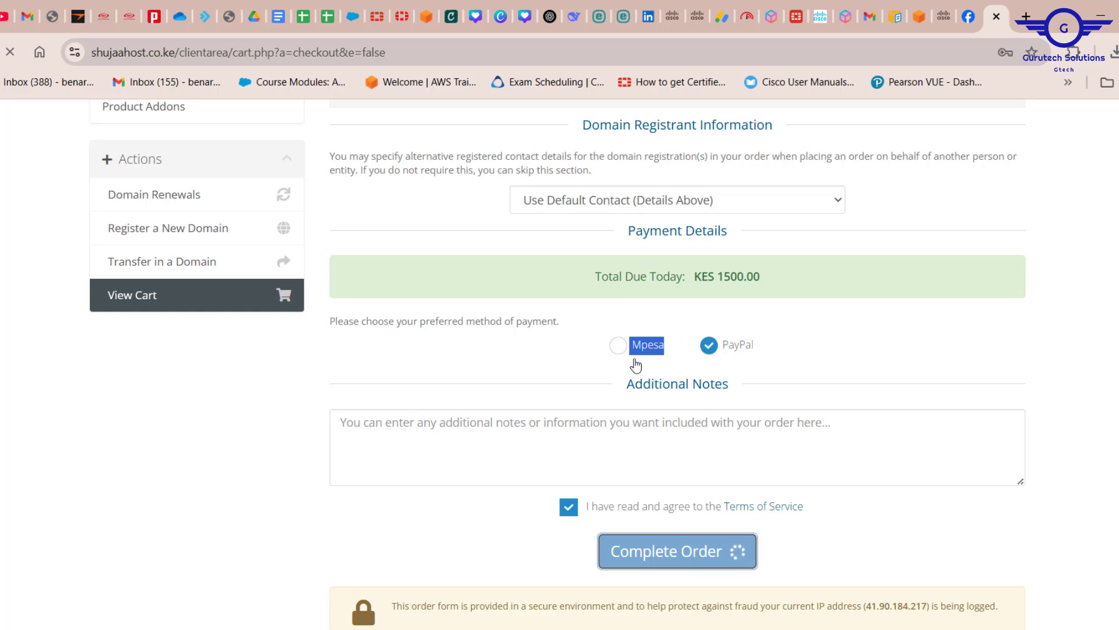
scroll(638, 366, up, 2)
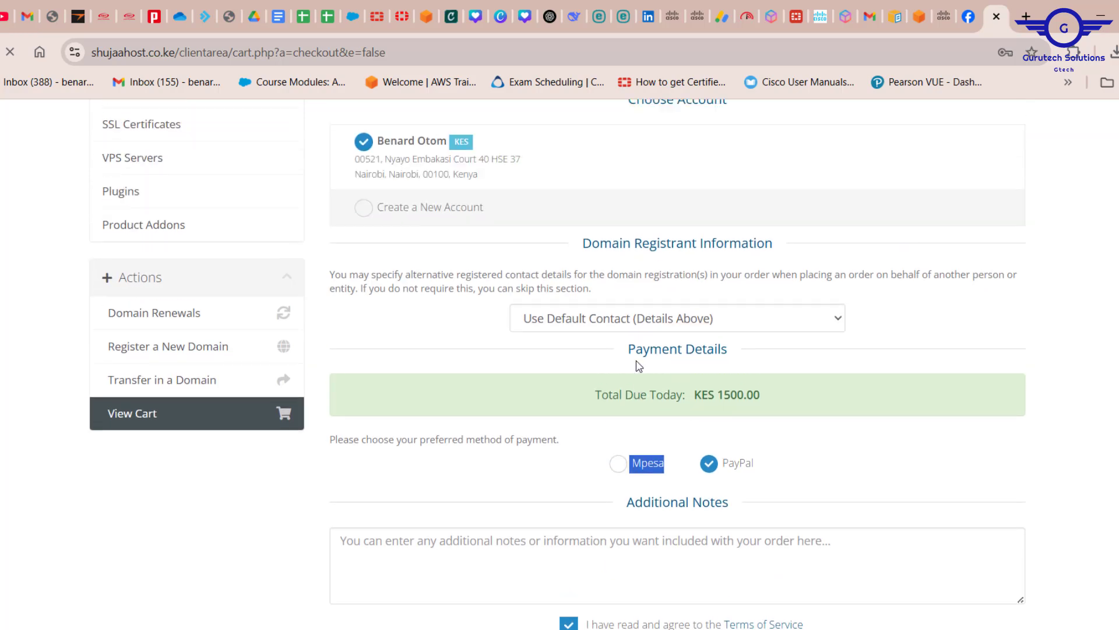
scroll(640, 366, down, 3)
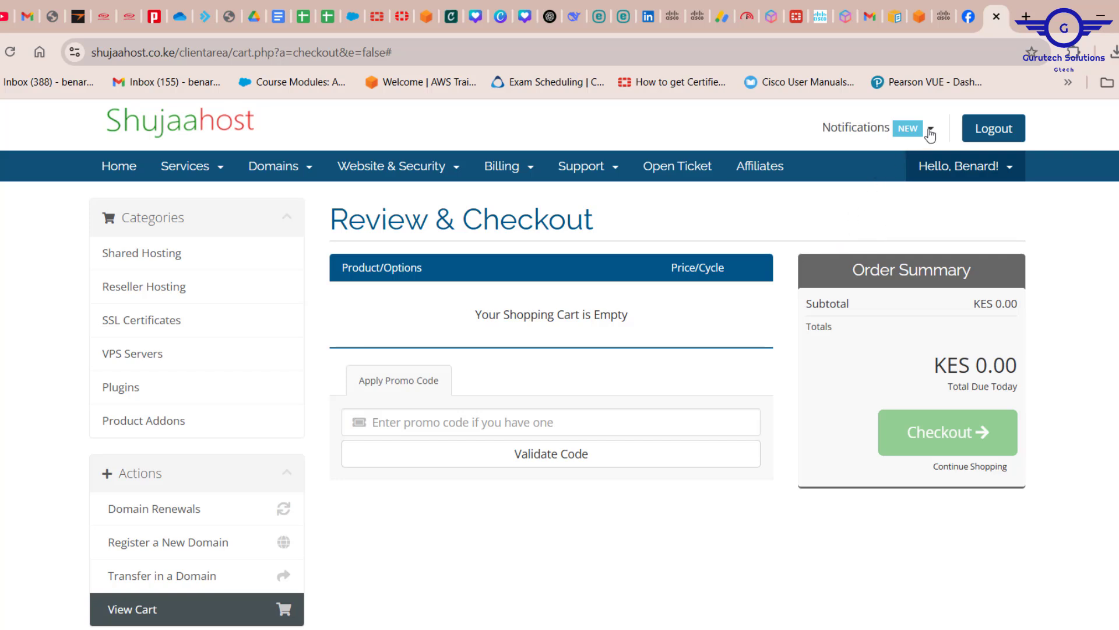
Step: Open unpaid invoice #7658 from the notifications and choose Pay Now
click(904, 132)
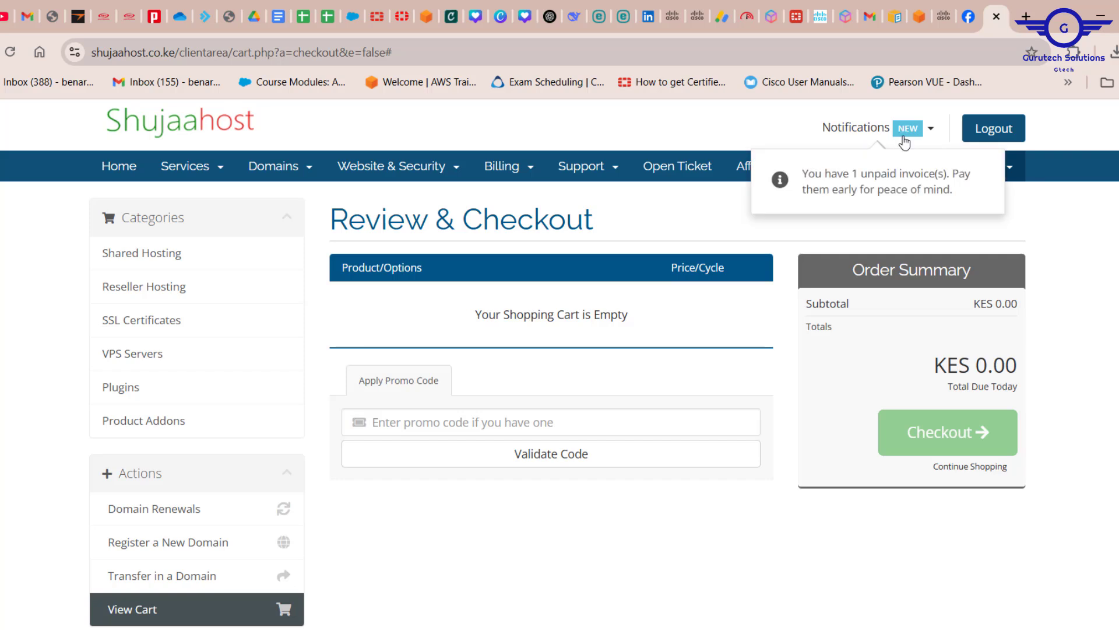
click(913, 178)
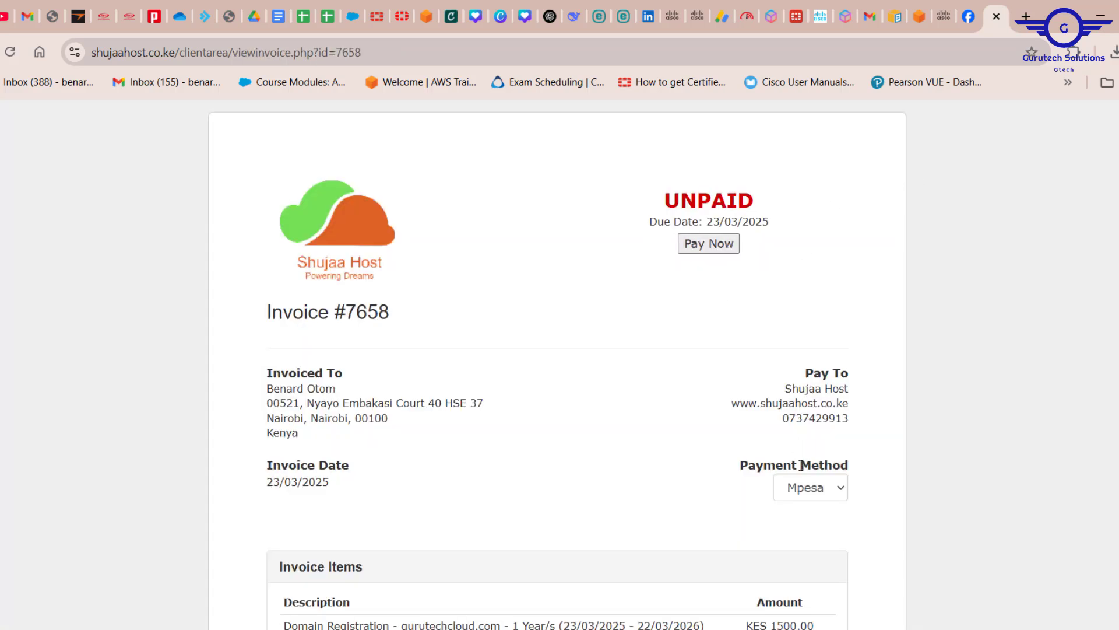
scroll(810, 490, down, 1)
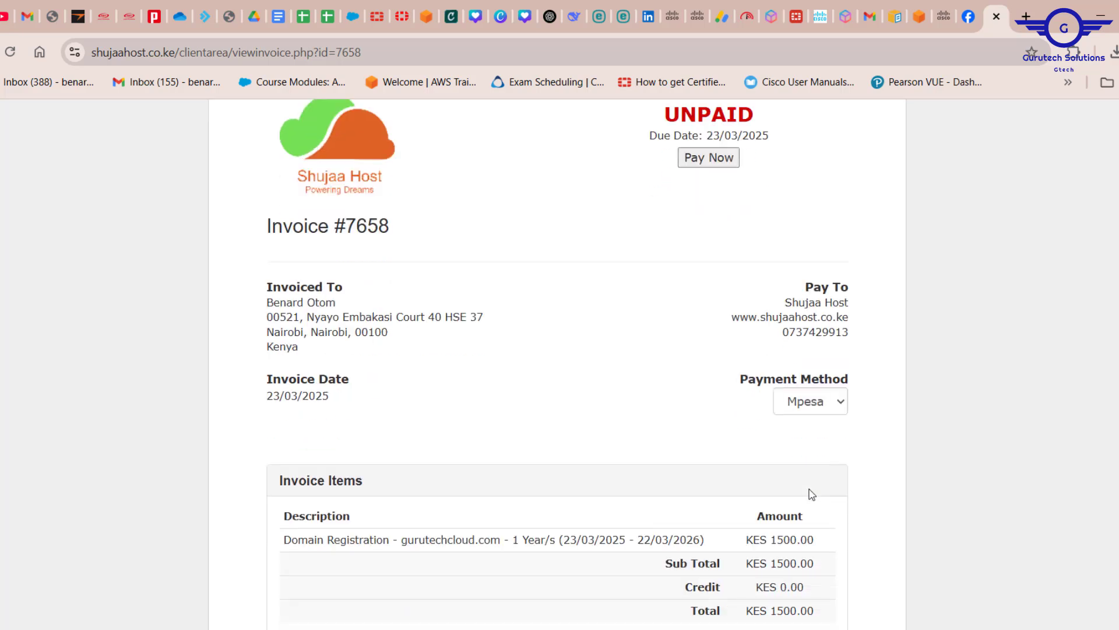
click(710, 158)
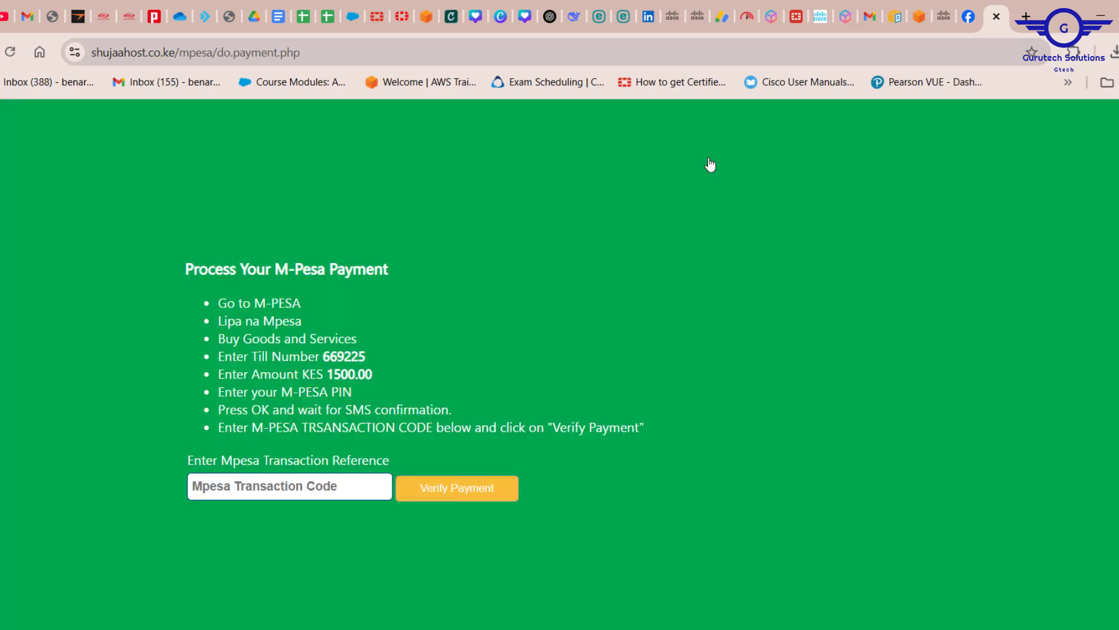
Step: Enter the M-Pesa transaction code and verify the payment
drag(382, 357, 313, 372)
click(221, 485)
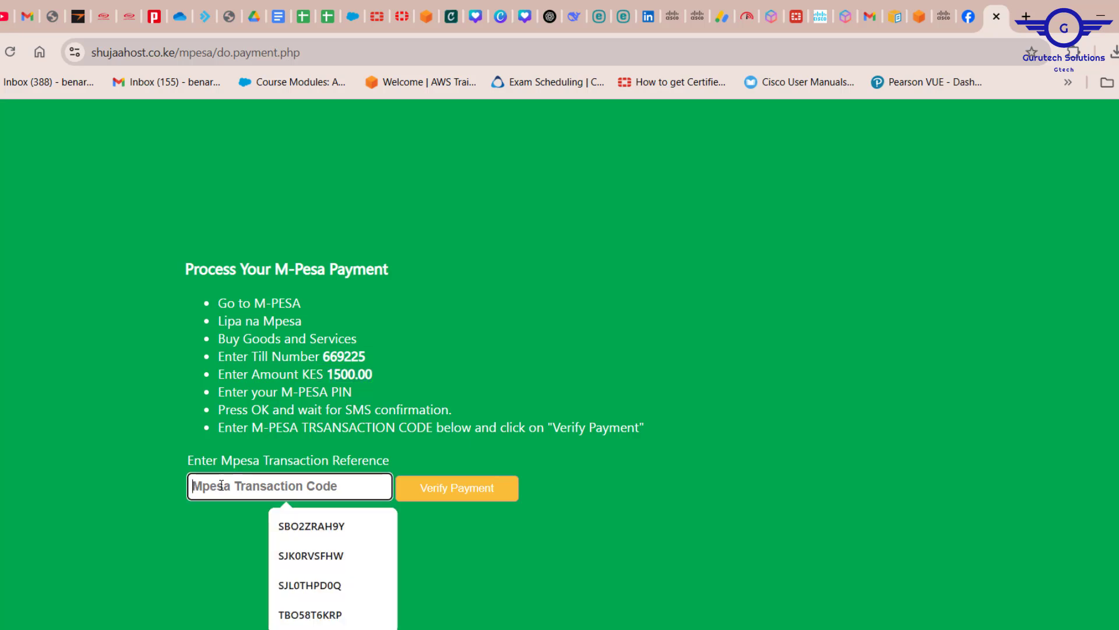
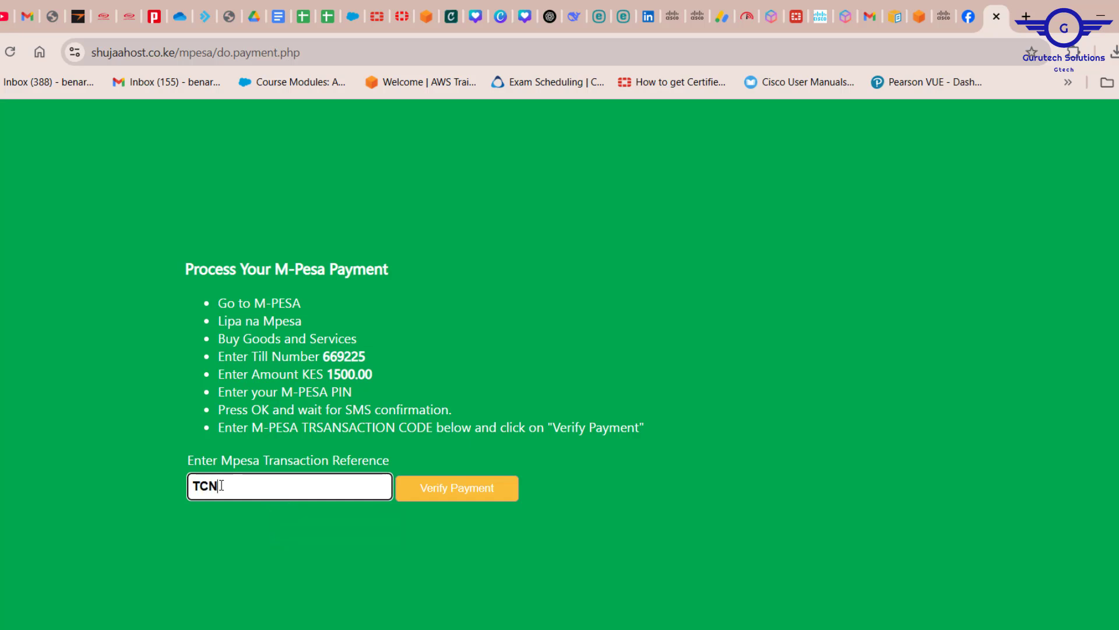
click(443, 487)
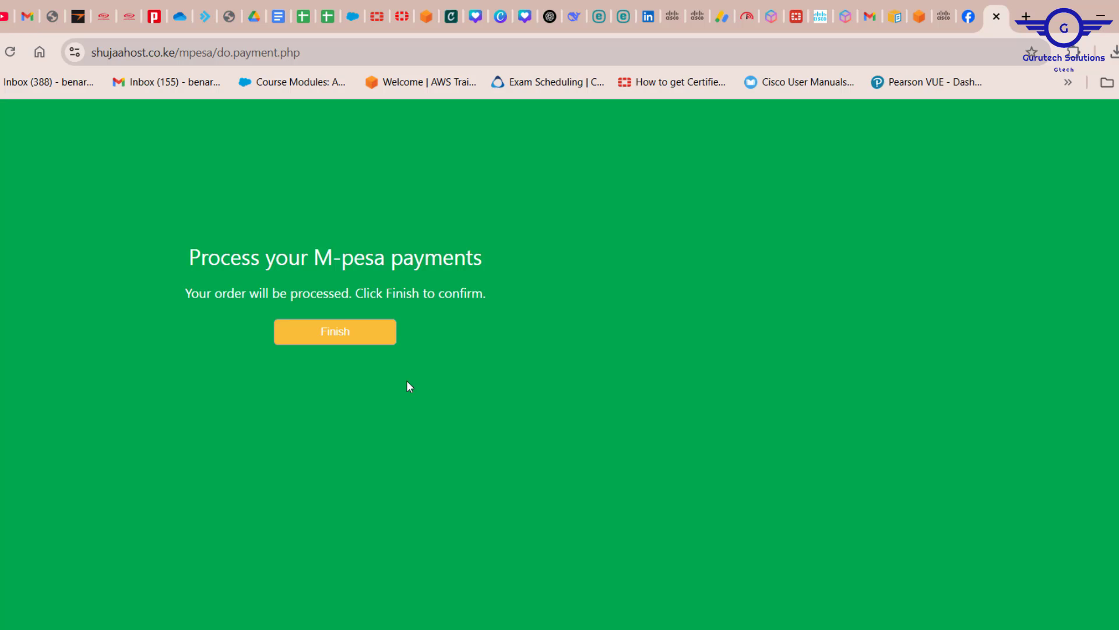
Step: Confirm the M-Pesa order and open gurutechcloud.com's Pending entry in My Domains
click(344, 328)
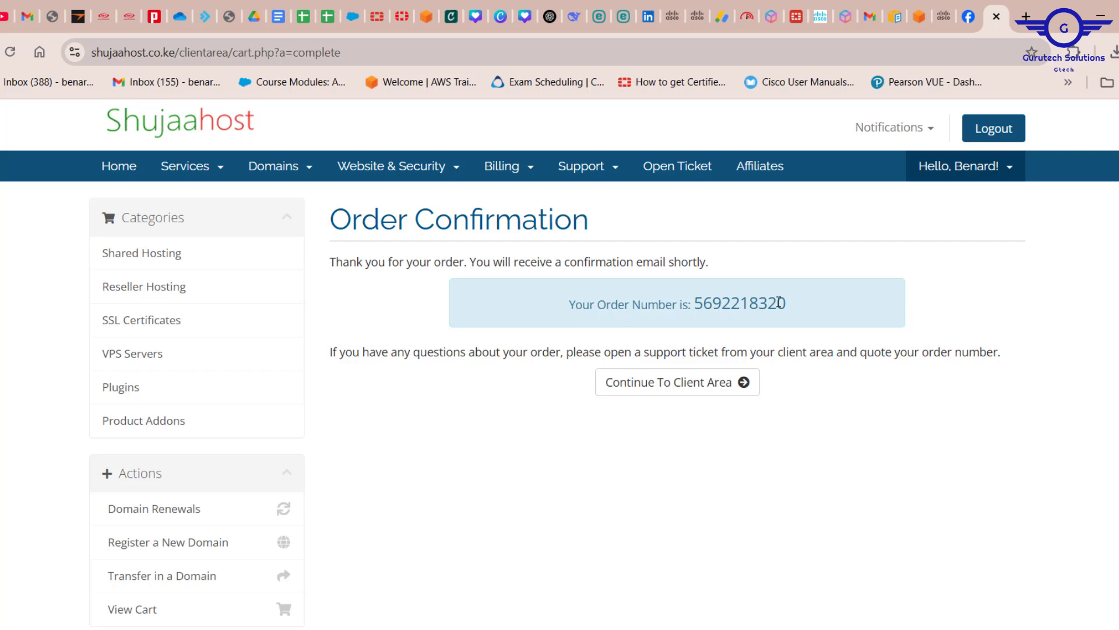
click(290, 171)
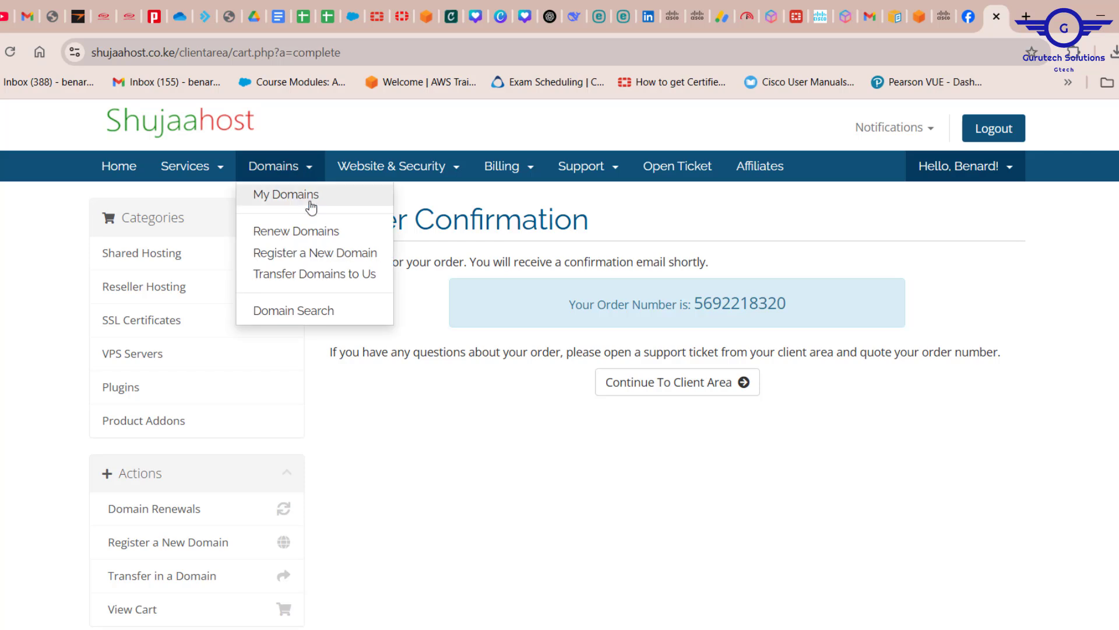
click(300, 208)
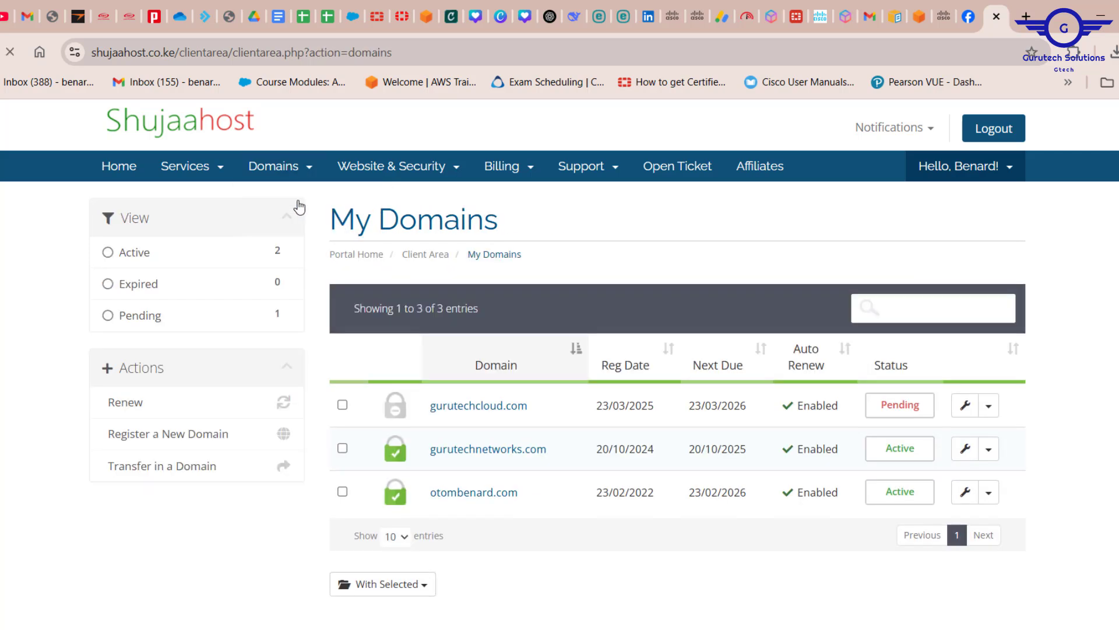
click(904, 416)
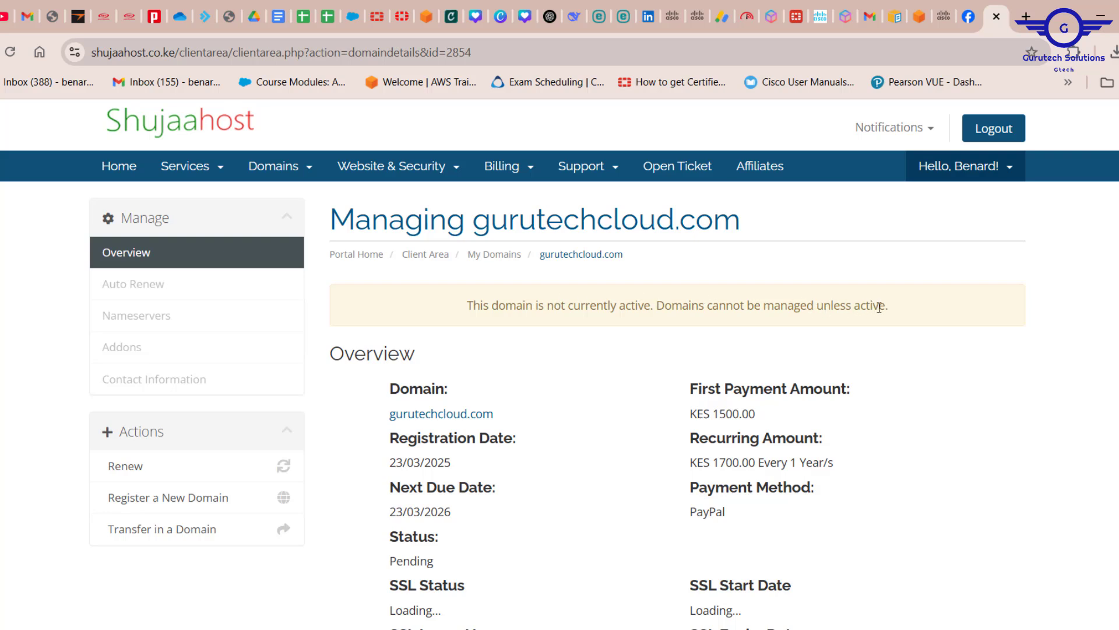
Step: Review gurutechcloud.com's Pending details, then return to the client area home
scroll(680, 396, down, 3)
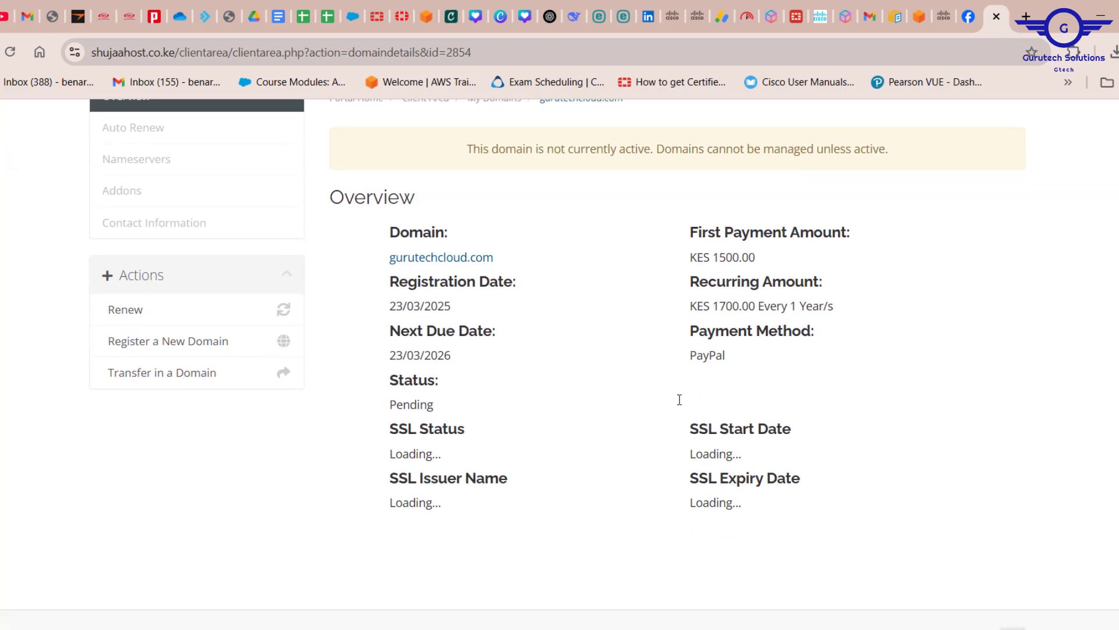
scroll(751, 462, up, 3)
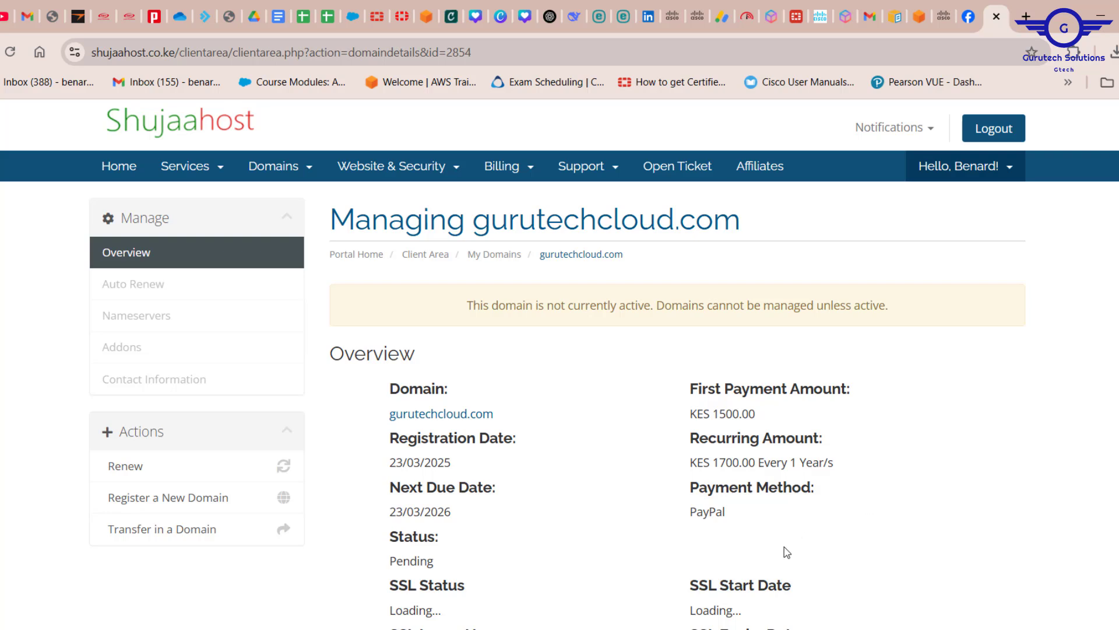
scroll(784, 551, down, 3)
scroll(784, 551, up, 3)
click(123, 174)
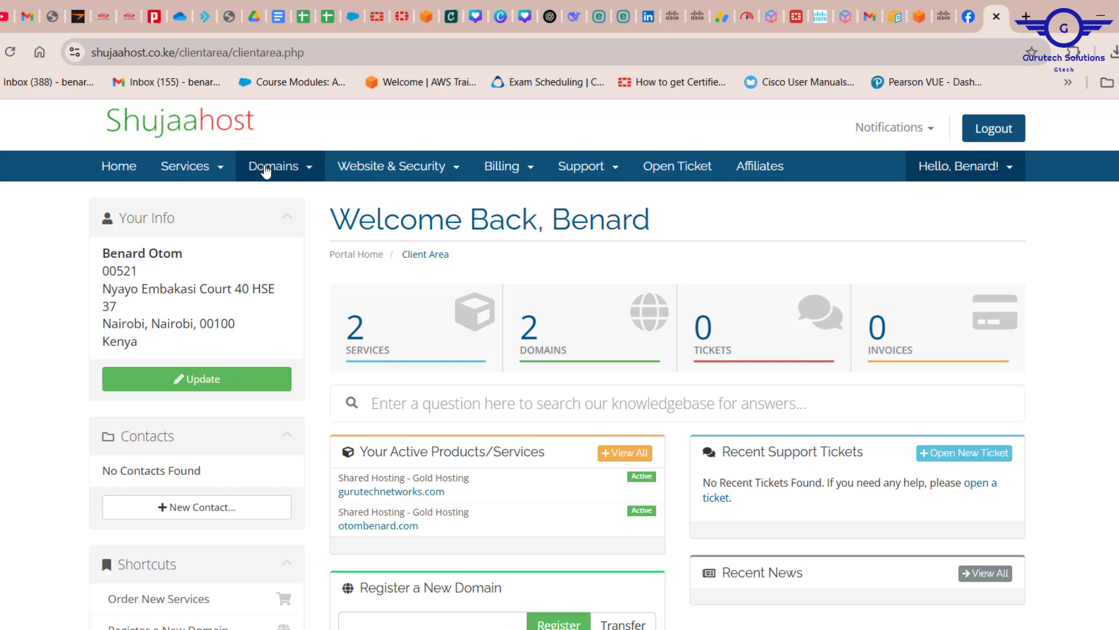
Step: Show My Domains with gurutechcloud.com Pending, briefly visiting namecheap.com in a separate tab
click(267, 169)
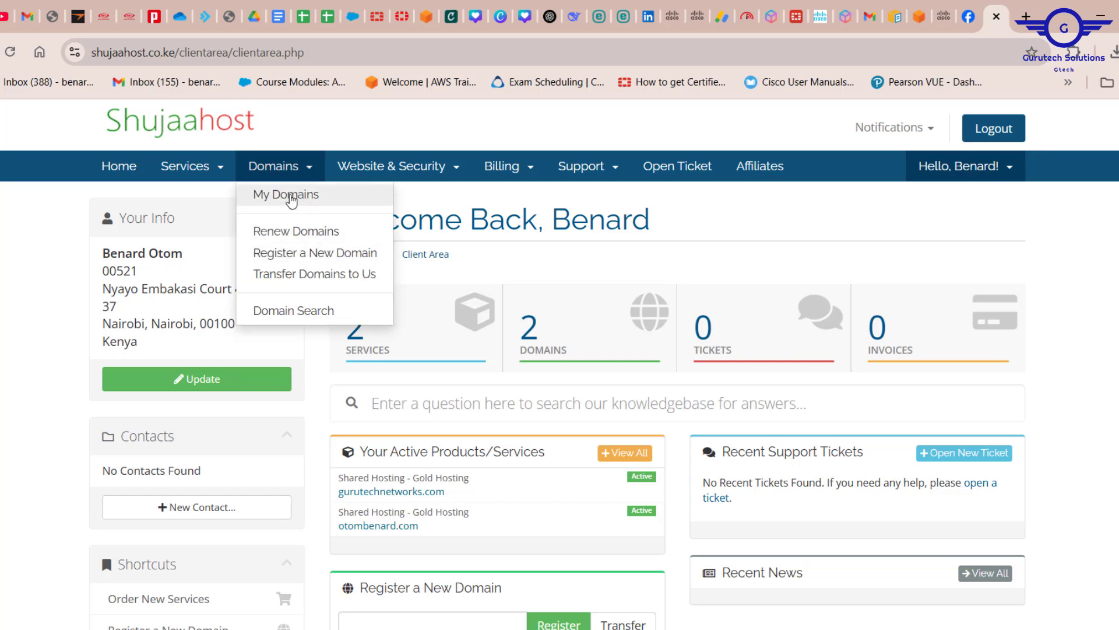
click(292, 198)
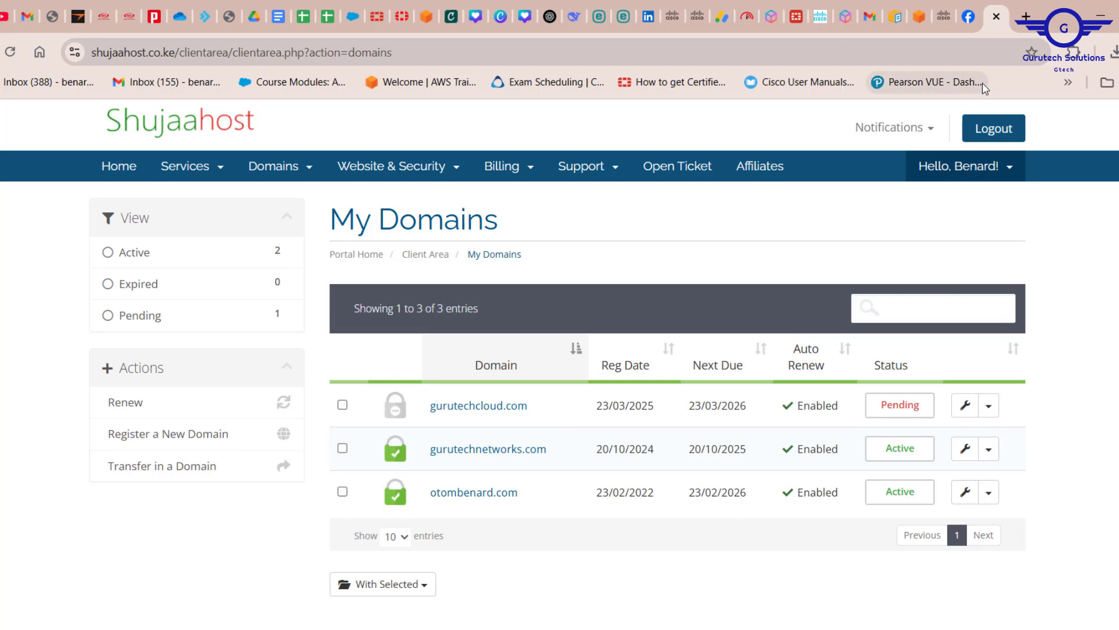
click(1030, 16)
text(NA)
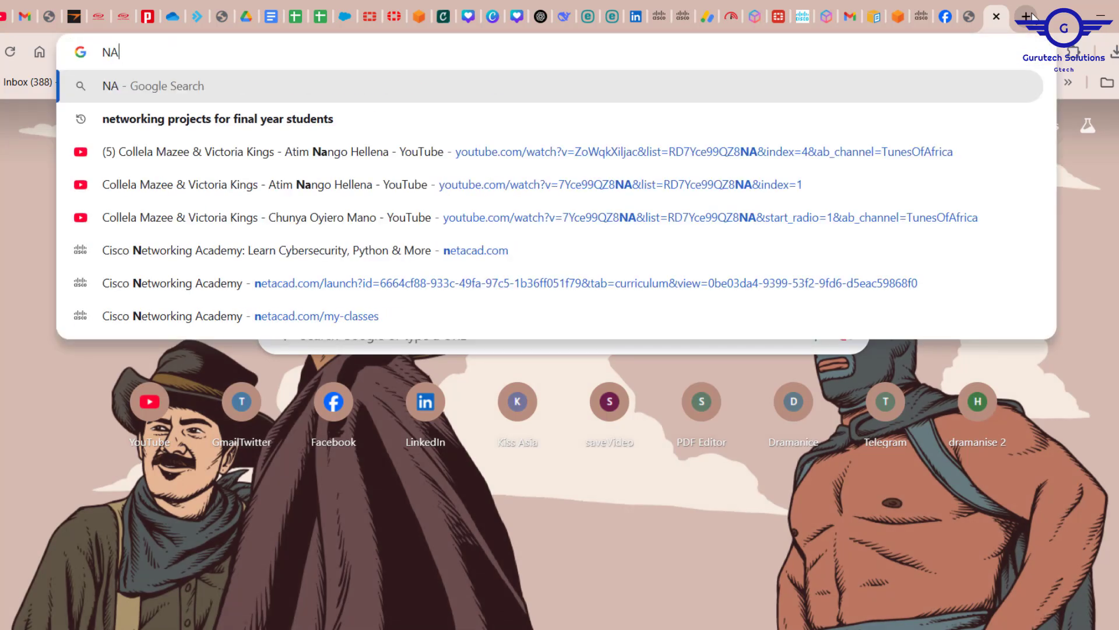
text(MECHEAP)
key(Return)
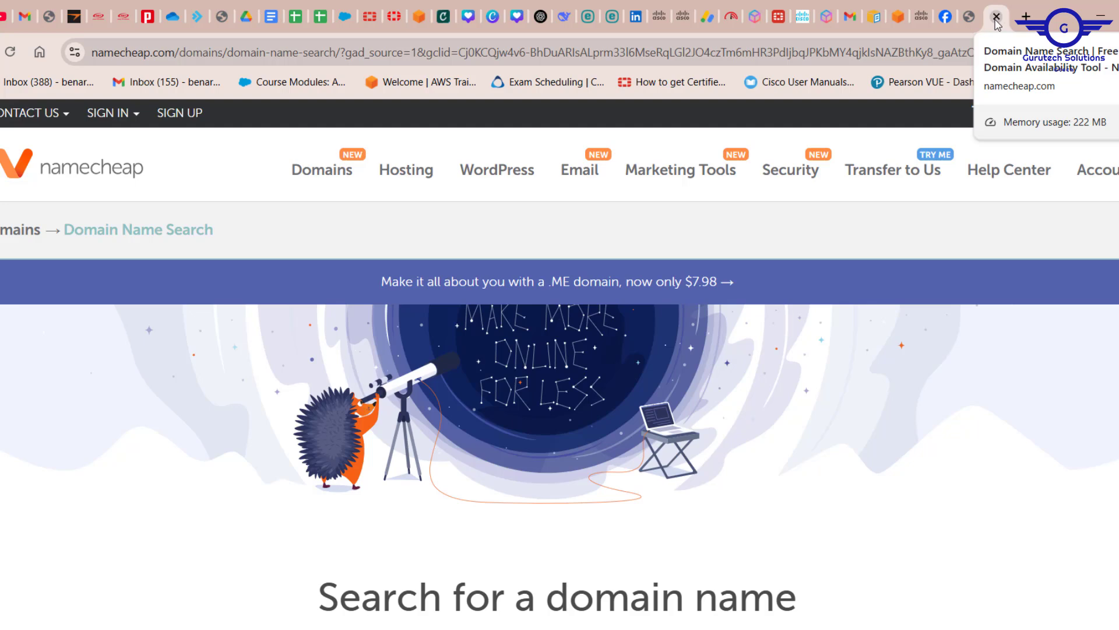
click(997, 17)
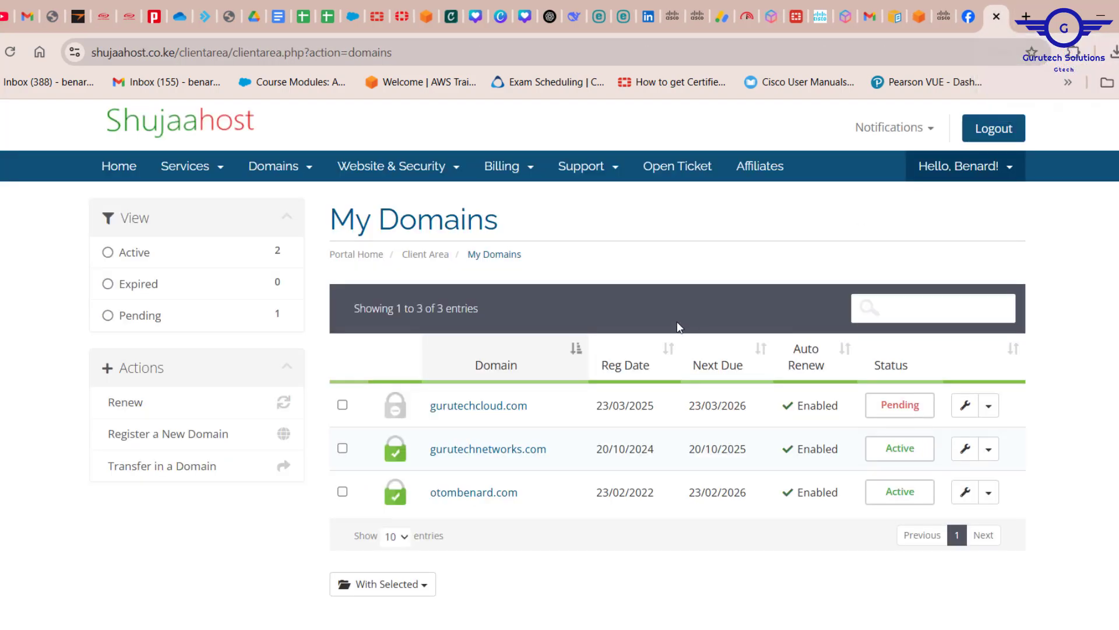